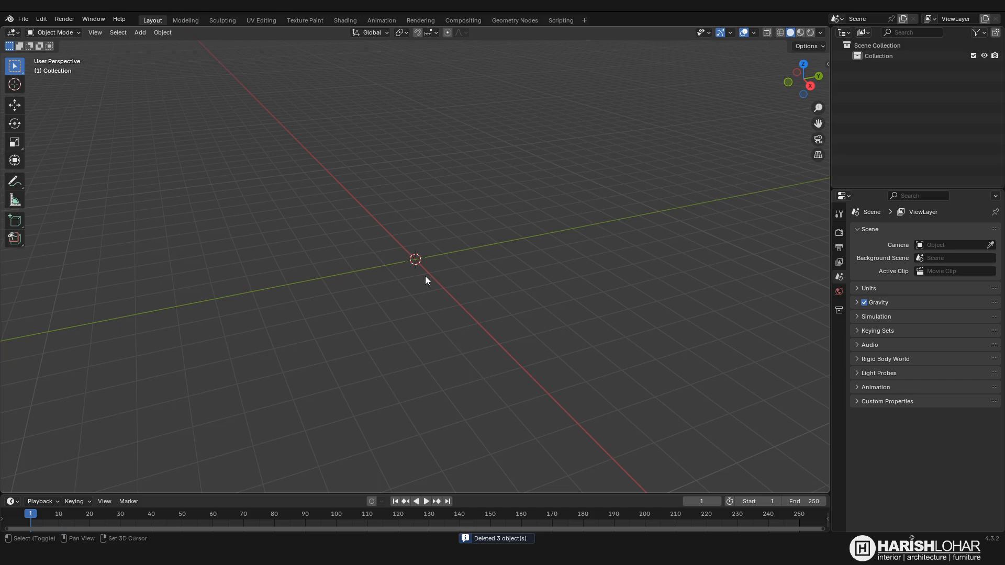
# Step: Add a mesh circle with 3 vertices at the world origin
pyautogui.click(475, 292)
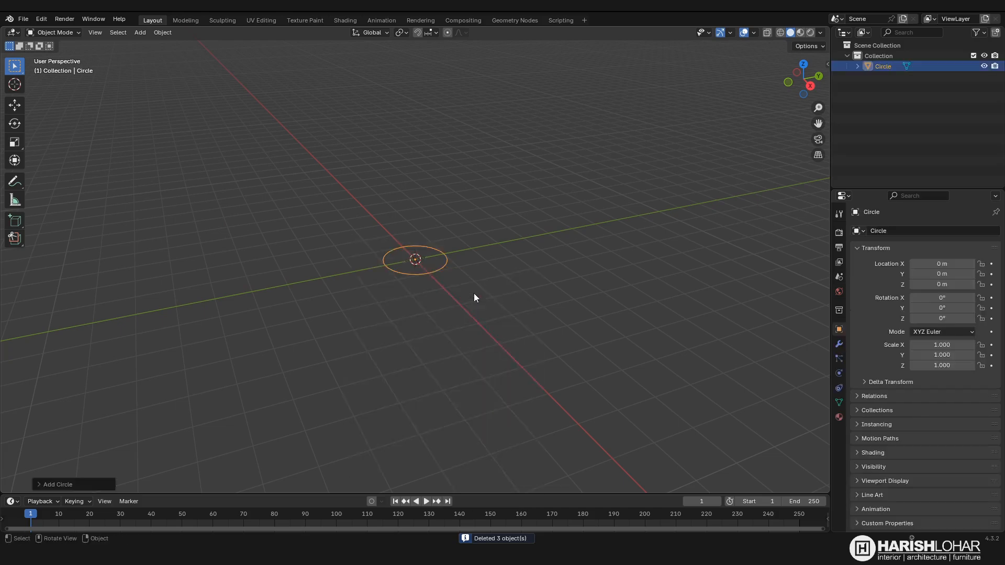
pyautogui.click(49, 484)
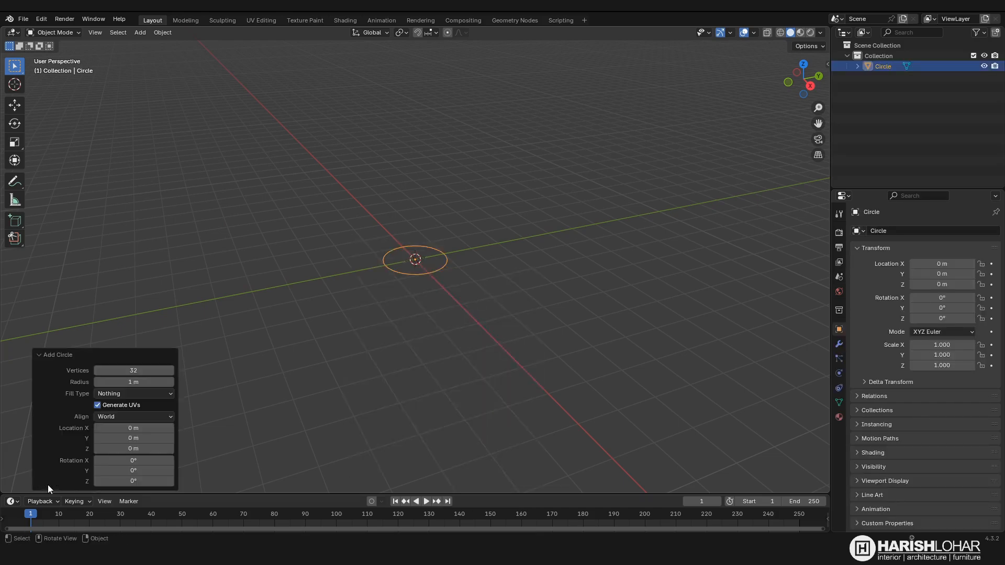
pyautogui.click(133, 370)
pyautogui.write('3')
pyautogui.press('Return')
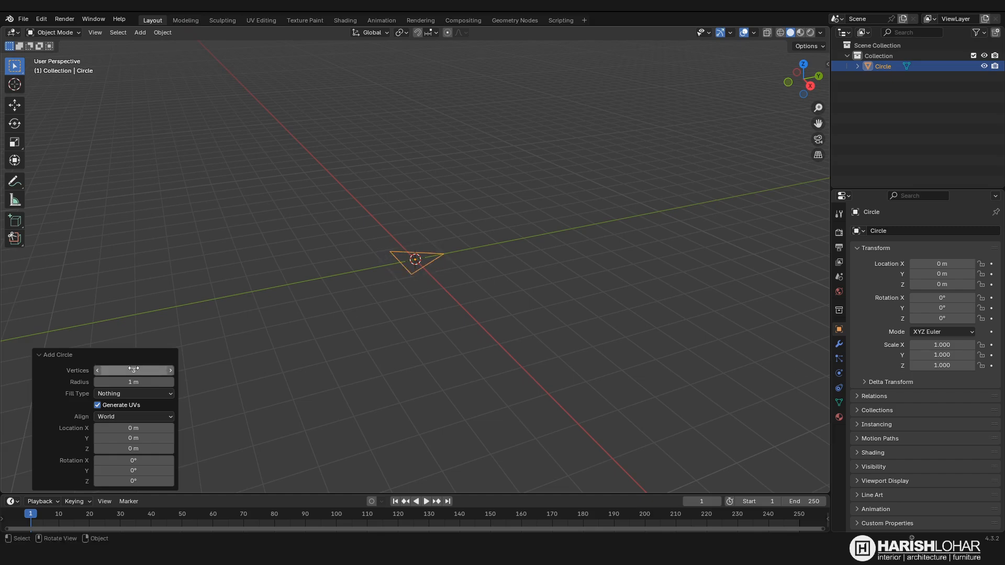
# Step: Fill the triangle outline with a single face in mesh editing, viewed from the top
pyautogui.press('KP_Decimal')
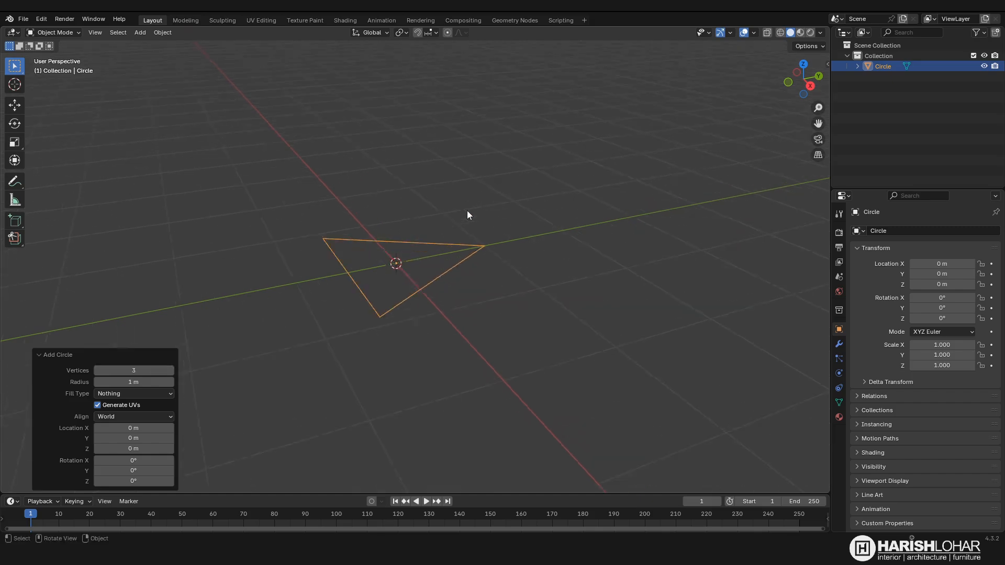
pyautogui.press('KP_7')
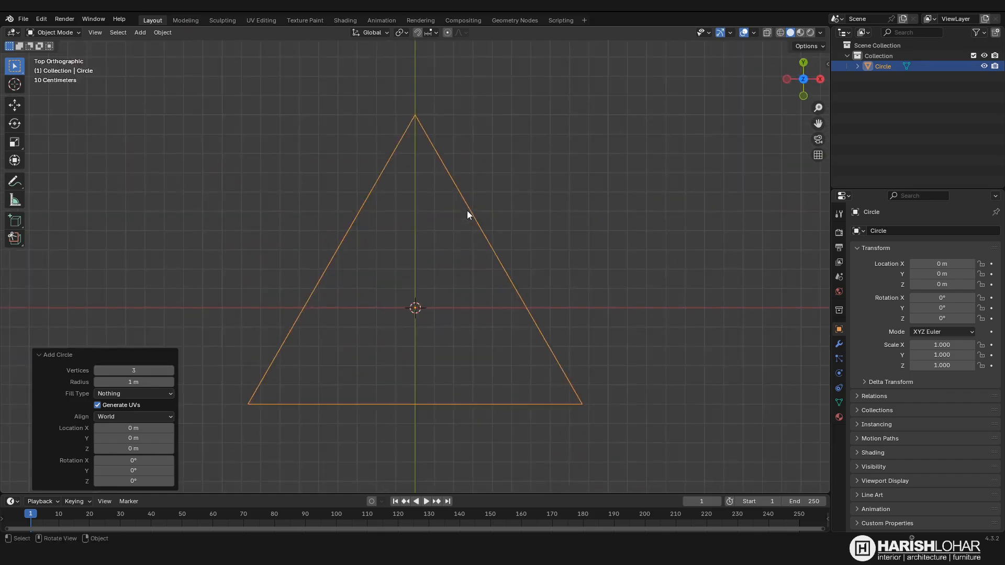
pyautogui.press('Tab')
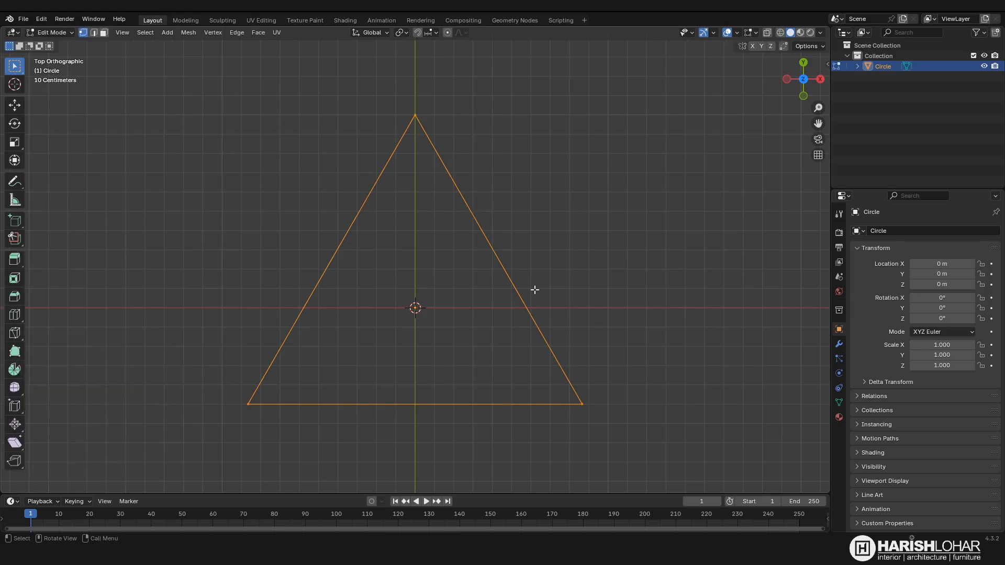
pyautogui.press('f')
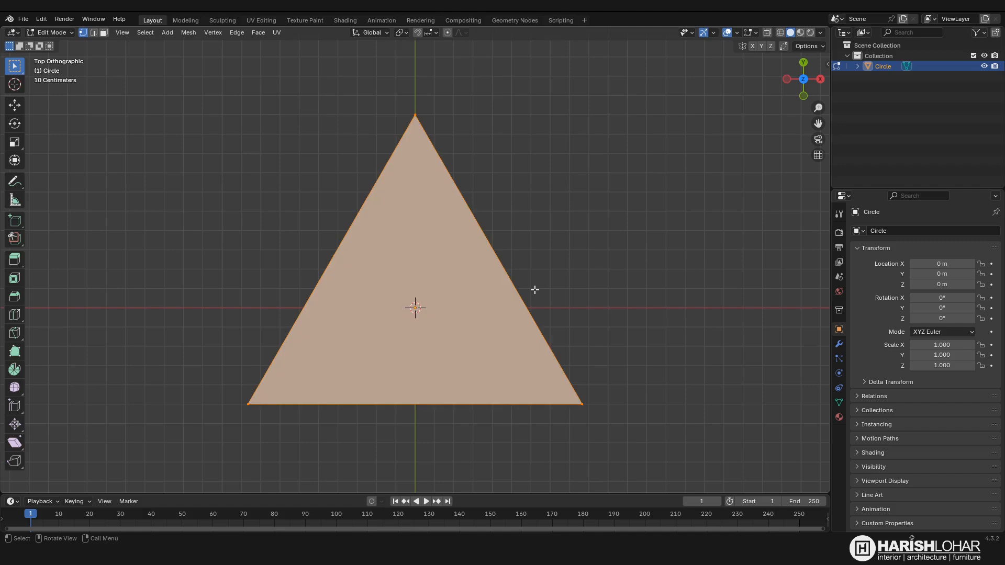
# Step: Inset the triangular face by about 0.31 m and delete the inner face
pyautogui.press('i')
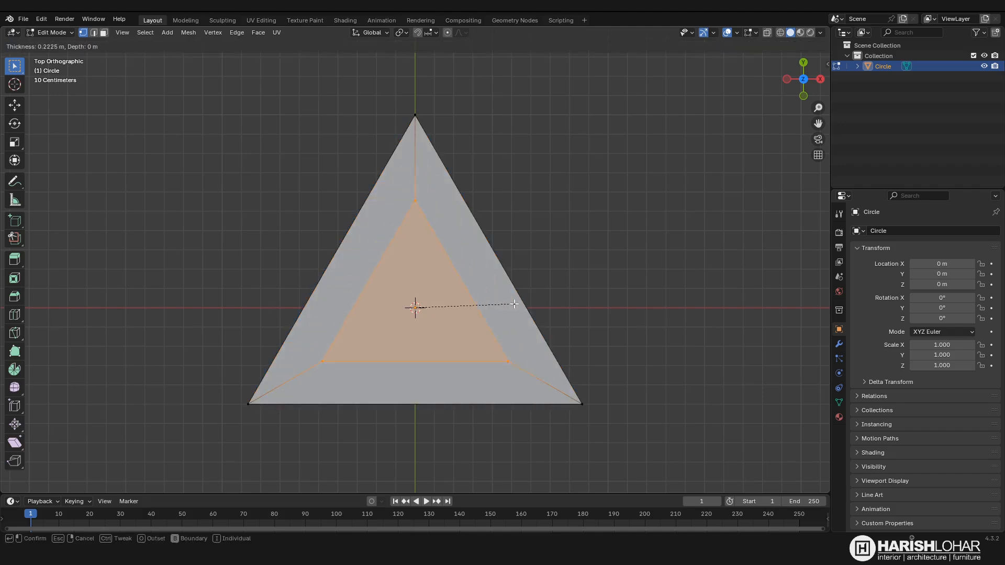
pyautogui.click(501, 305)
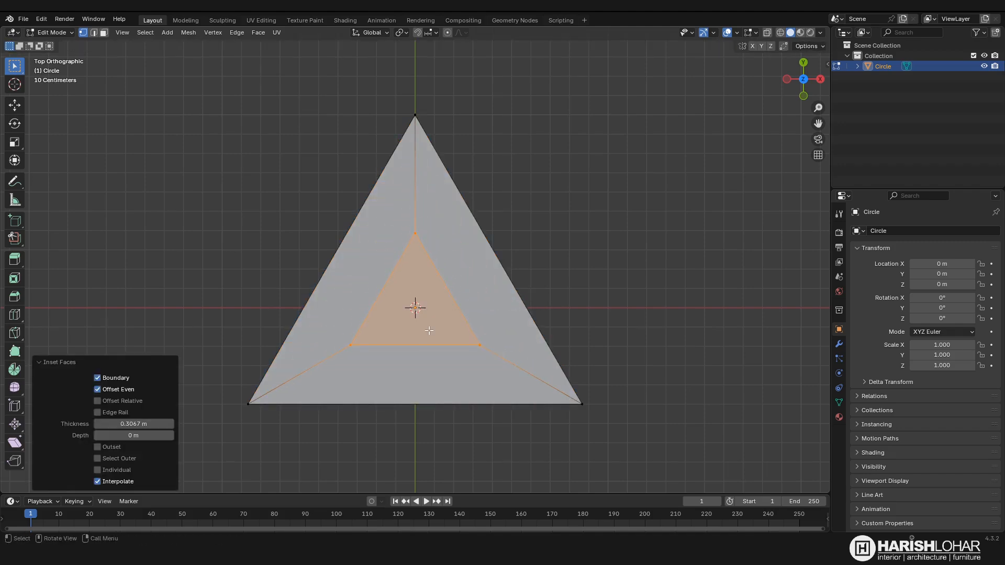
pyautogui.press('x')
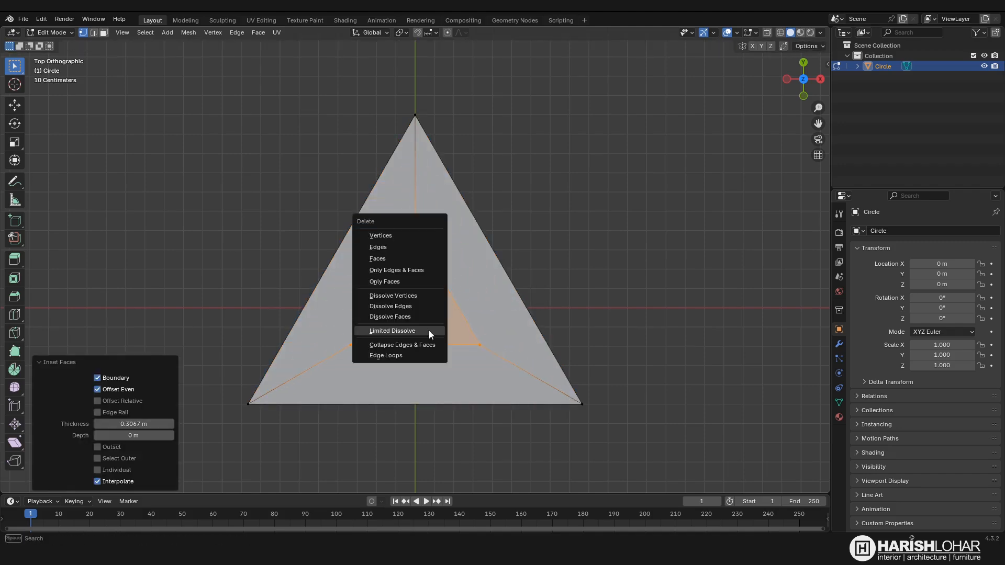
pyautogui.click(386, 260)
# Step: Add a centred loop cut across the bottom side and another across the right side of the triangular frame
pyautogui.hotkey('ctrl', 'r')
pyautogui.click(421, 397)
pyautogui.rightClick(422, 397)
pyautogui.hotkey('ctrl', 'r')
pyautogui.click(454, 299)
pyautogui.rightClick(453, 299)
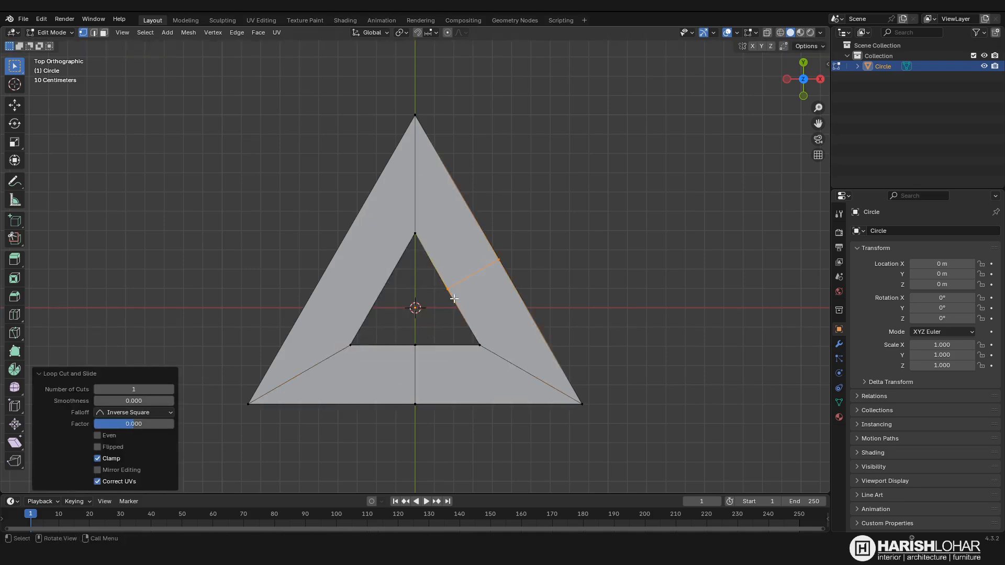
# Step: Delete the left half of the bottom side, the whole left side and the upper half of the right side as faces
pyautogui.click(104, 32)
pyautogui.click(403, 400)
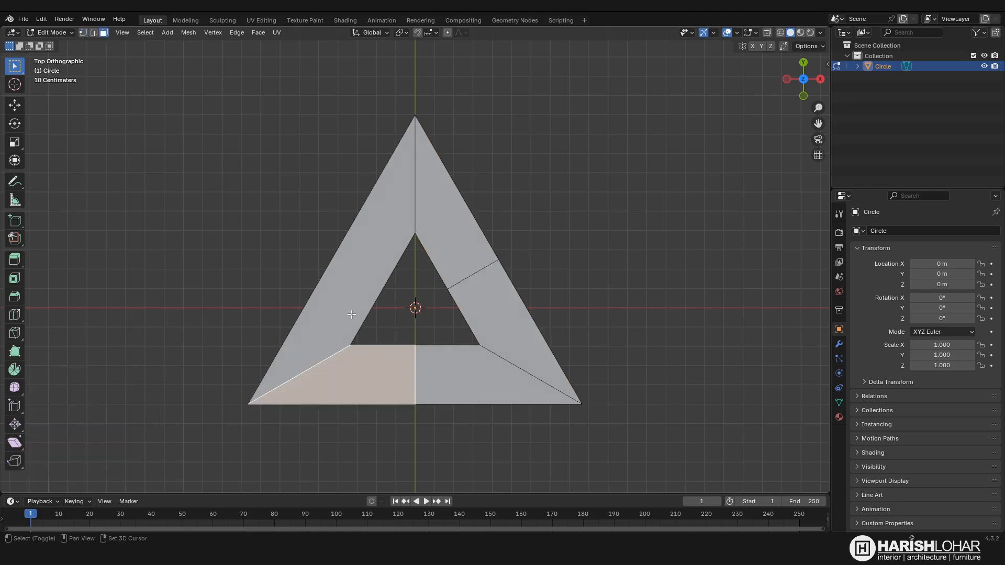
pyautogui.keyDown('shift'); pyautogui.click(312, 364); pyautogui.keyUp('shift')
pyautogui.keyDown('shift'); pyautogui.click(432, 197); pyautogui.keyUp('shift')
pyautogui.press('x')
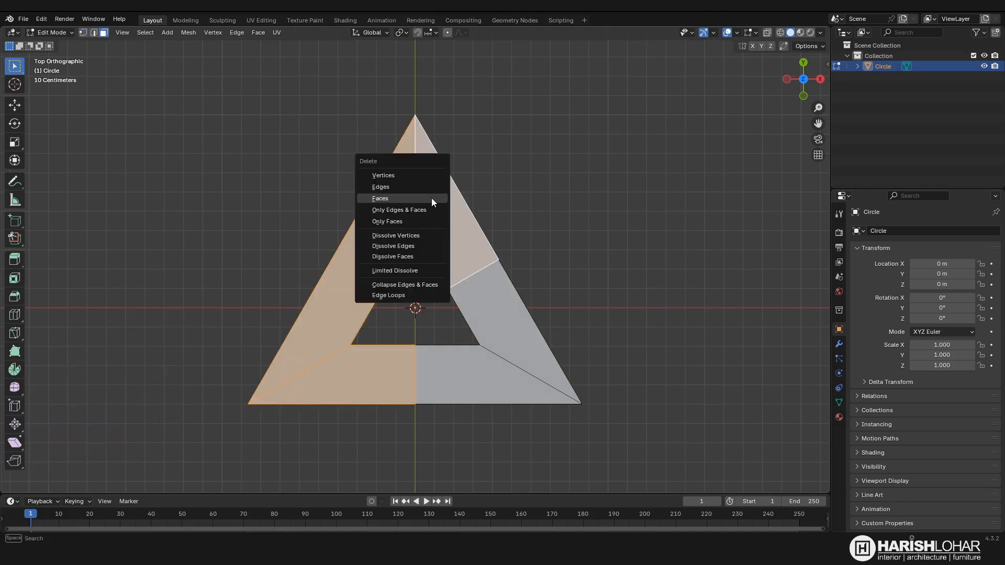
pyautogui.click(432, 198)
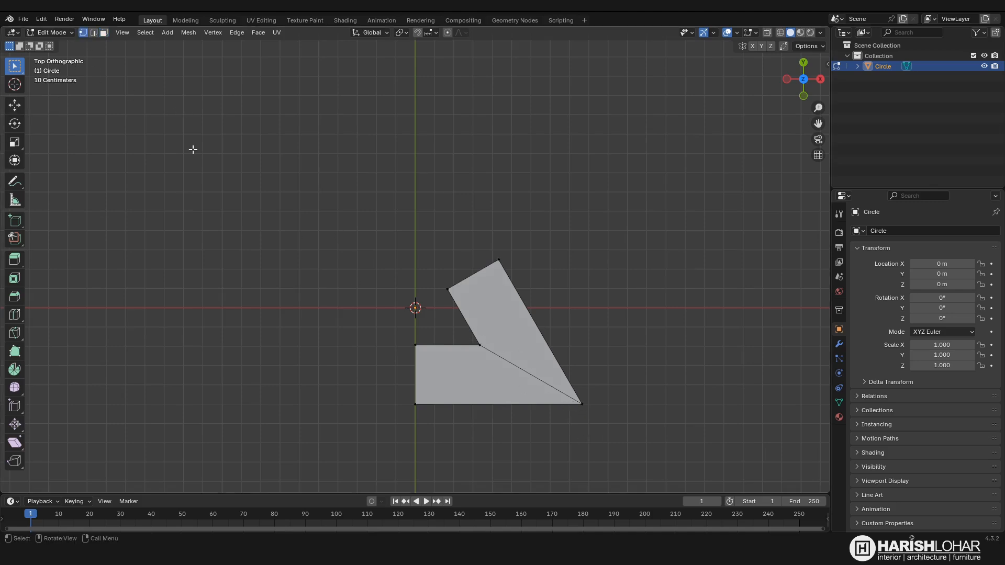
# Step: Merge the two remaining faces into one with Limited Dissolve
pyautogui.press('a')
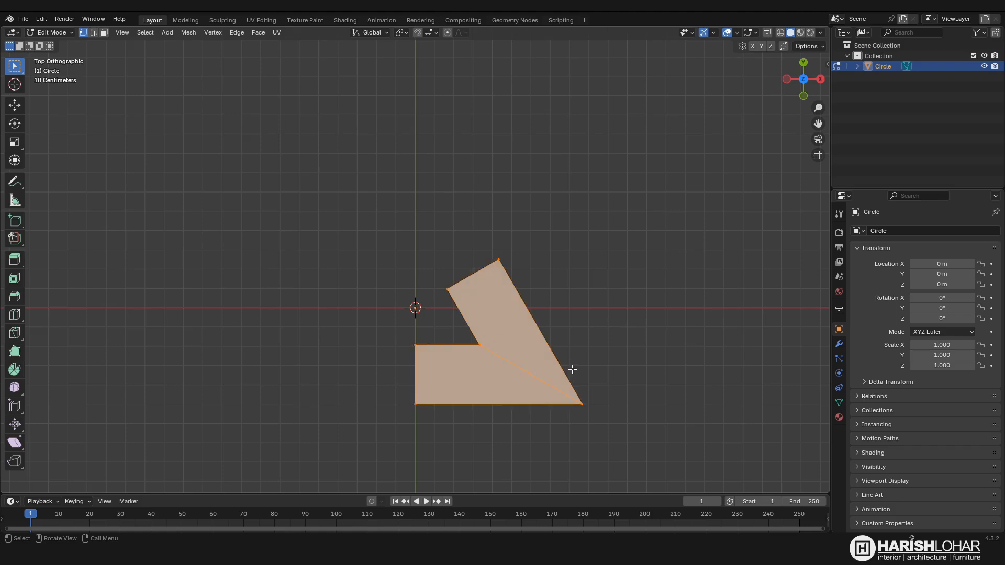
pyautogui.press('x')
pyautogui.click(555, 455)
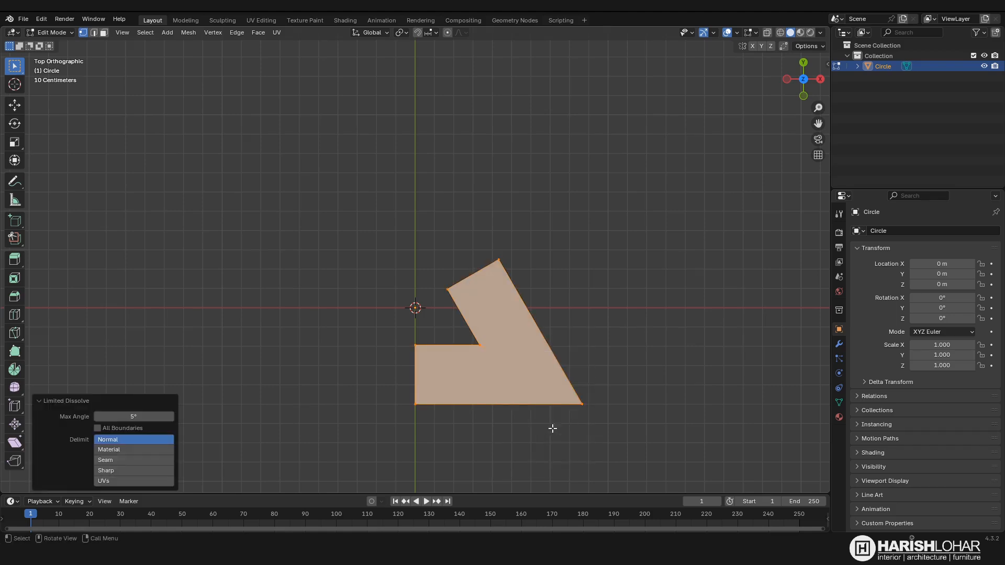
# Step: Round the outer corner of the V-shaped face with a 10-segment vertex bevel
pyautogui.click(572, 396)
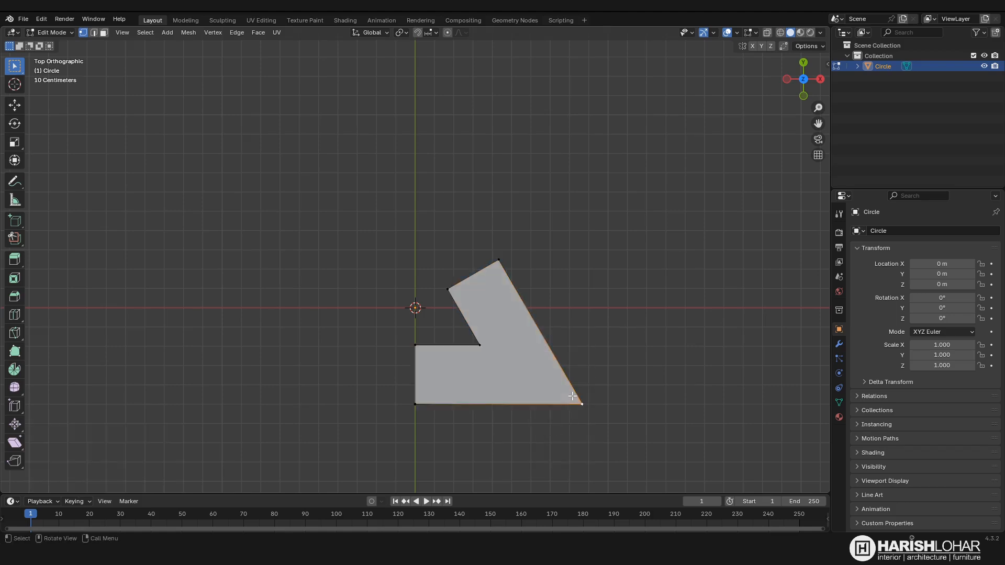
pyautogui.press('ctrl')
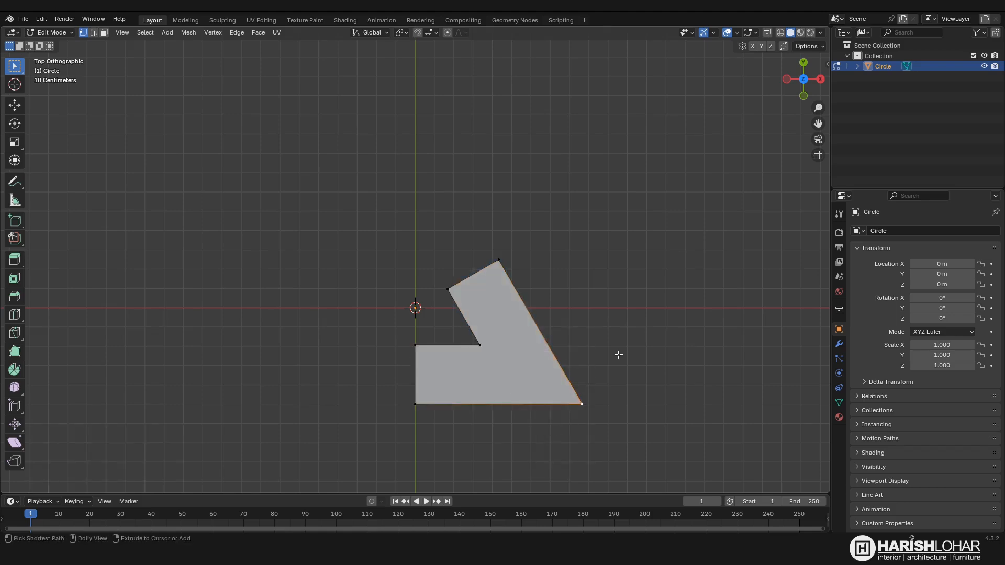
pyautogui.hotkey('ctrl', 'shift', 'b')
pyautogui.scroll(8, 691, 417)
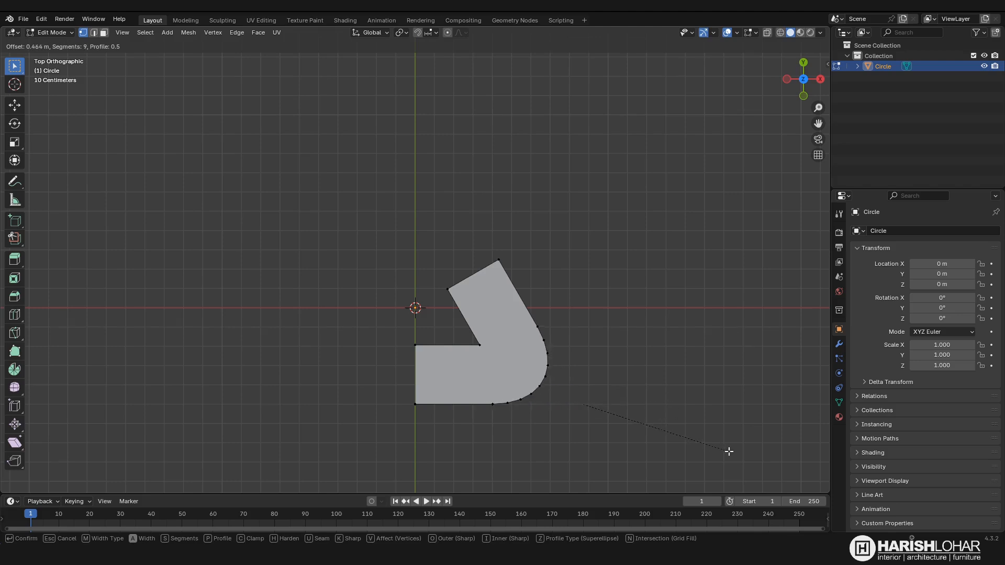
pyautogui.scroll(1, 735, 451)
pyautogui.click(740, 451)
# Step: Lengthen the horizontal arm by moving its left end edge outward along X
pyautogui.moveTo(422, 417); pyautogui.dragTo(381, 280)
pyautogui.hotkey('shift', 'space')
pyautogui.press('g')
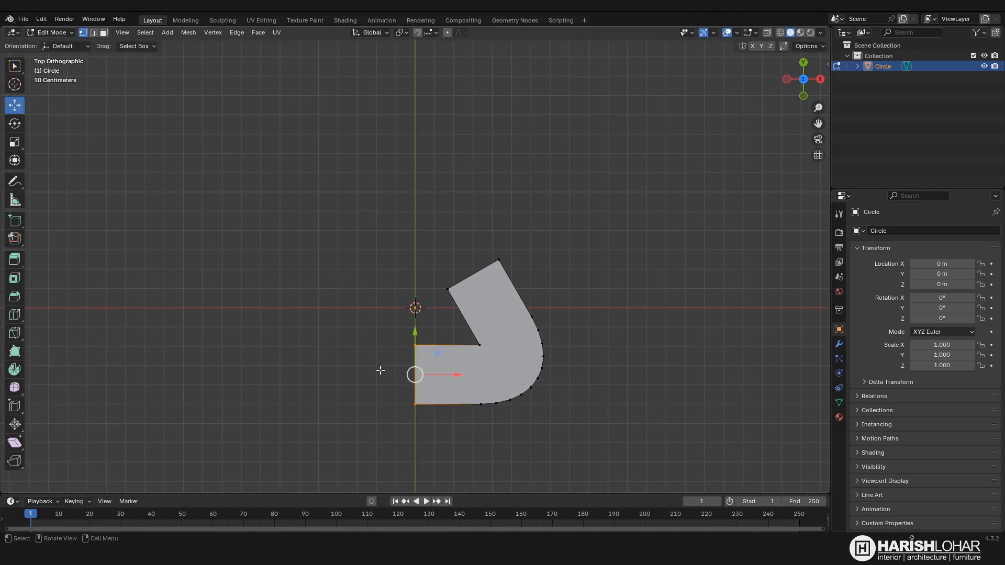
pyautogui.moveTo(458, 374); pyautogui.dragTo(400, 374)
# Step: Lengthen the slanted arm by moving its end edge 0.2 m outward using the Normal transform orientation
pyautogui.click(447, 289)
pyautogui.keyDown('shift'); pyautogui.click(496, 255); pyautogui.keyUp('shift')
pyautogui.click(362, 32)
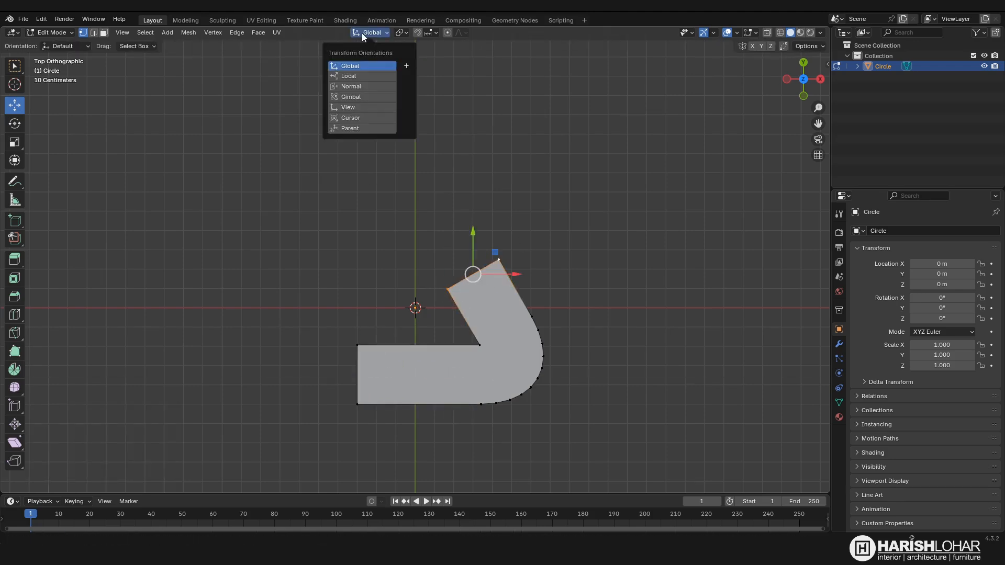
pyautogui.click(350, 86)
pyautogui.moveTo(493, 313); pyautogui.dragTo(469, 269)
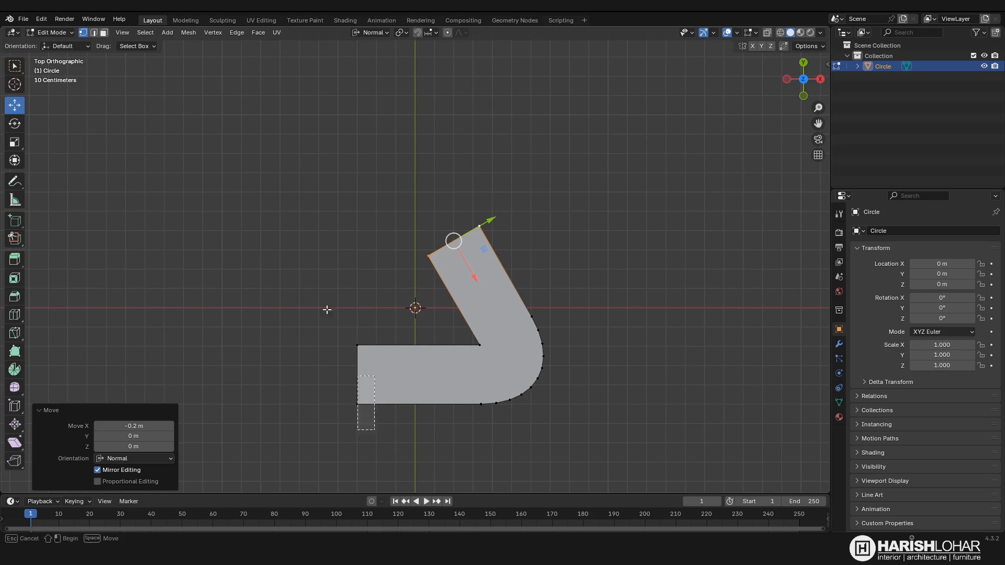
pyautogui.click(358, 374)
pyautogui.moveTo(361, 220); pyautogui.dragTo(406, 286, button='middle')
pyautogui.press('e')
pyautogui.press('z')
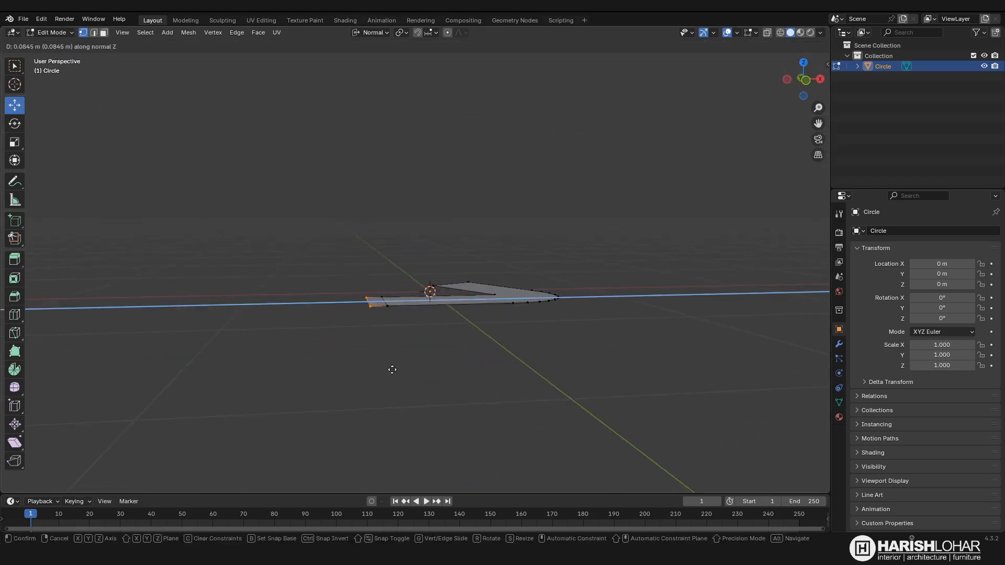
pyautogui.click(381, 402)
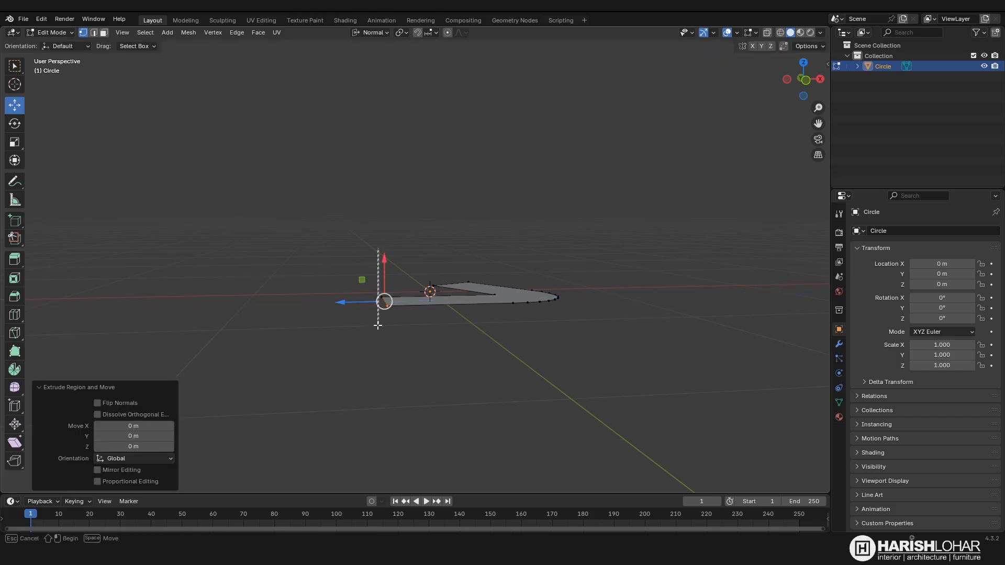
# Step: Extrude the horizontal arm's left end edge downward and shift the new bottom edge about 0.24 m outward along its normal
pyautogui.press('e')
pyautogui.moveTo(383, 370); pyautogui.dragTo(385, 446)
pyautogui.scroll(-2, 401, 437)
pyautogui.moveTo(411, 434); pyautogui.dragTo(400, 463, button='middle')
pyautogui.moveTo(372, 432); pyautogui.dragTo(339, 431)
pyautogui.hotkey('ctrl', 'z')
pyautogui.moveTo(417, 346); pyautogui.dragTo(427, 423, button='middle')
pyautogui.moveTo(371, 443); pyautogui.dragTo(344, 444)
pyautogui.moveTo(362, 435); pyautogui.dragTo(416, 421, button='middle')
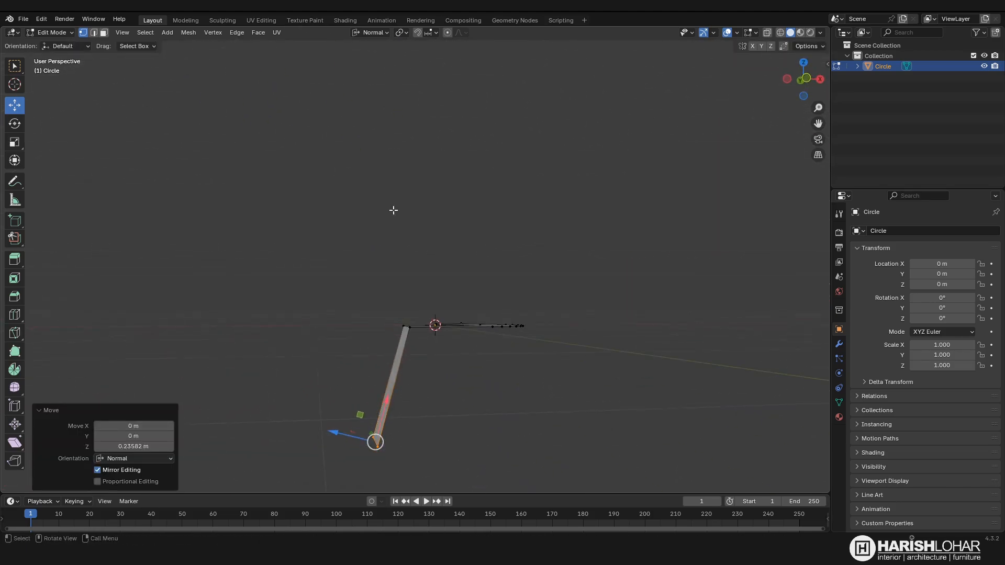
# Step: Switch the transform orientation to Global and move the leg's bottom edge further down along Z
pyautogui.click(370, 32)
pyautogui.click(346, 66)
pyautogui.moveTo(434, 339); pyautogui.dragTo(439, 369, button='middle')
pyautogui.moveTo(386, 322); pyautogui.dragTo(386, 351)
# Step: Bevel the bend edge between the arm and the leg about 0.17 m wide with 10 segments, and leave mesh editing
pyautogui.moveTo(396, 236); pyautogui.dragTo(414, 272, button='middle')
pyautogui.click(414, 272)
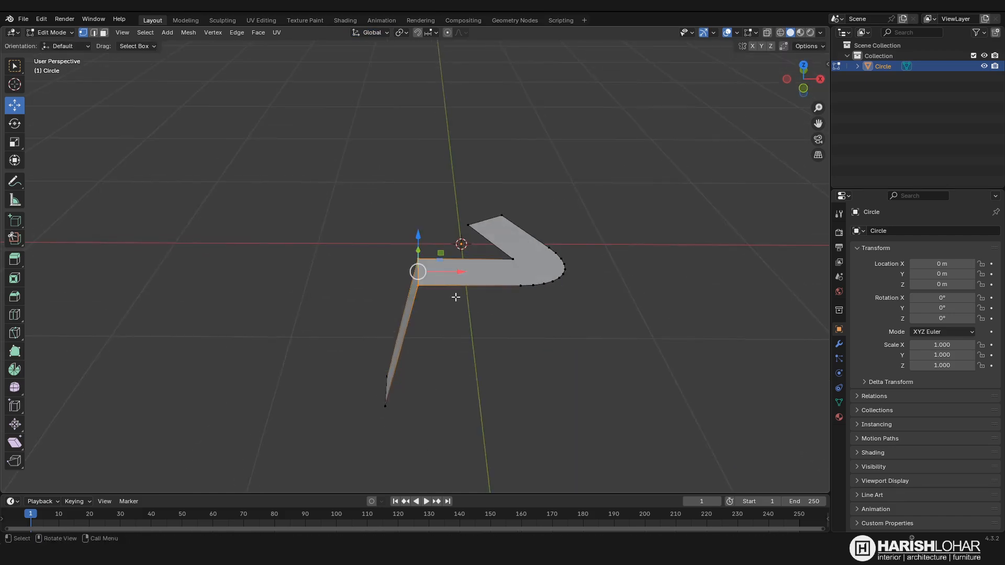
pyautogui.hotkey('ctrl', 'b')
pyautogui.scroll(9, 471, 322)
pyautogui.click(475, 320)
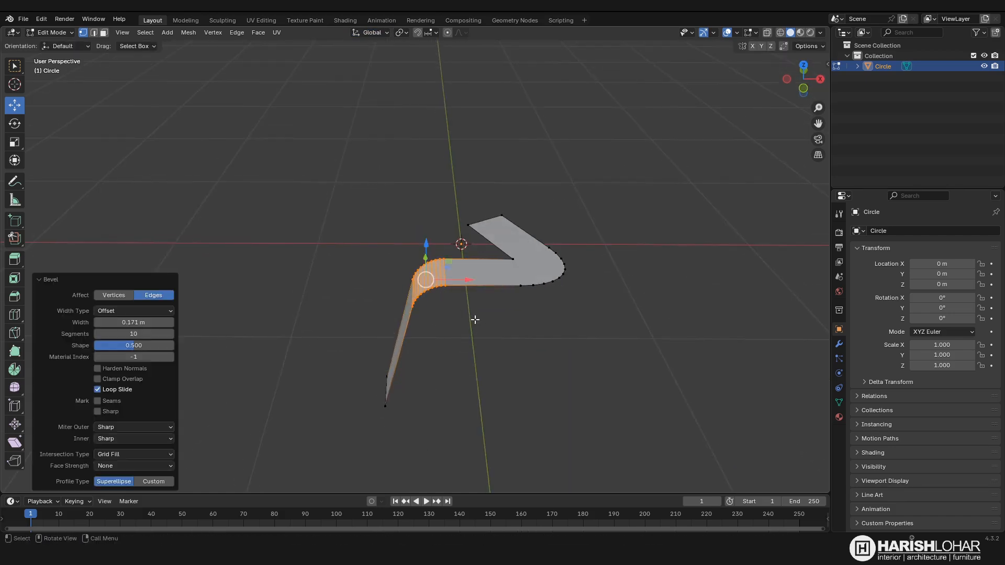
pyautogui.press('Tab')
# Step: Add a Solidify modifier to the strip with a 0.05 m thickness and Even Thickness enabled
pyautogui.moveTo(512, 317); pyautogui.dragTo(536, 315, button='middle')
pyautogui.scroll(3, 498, 296)
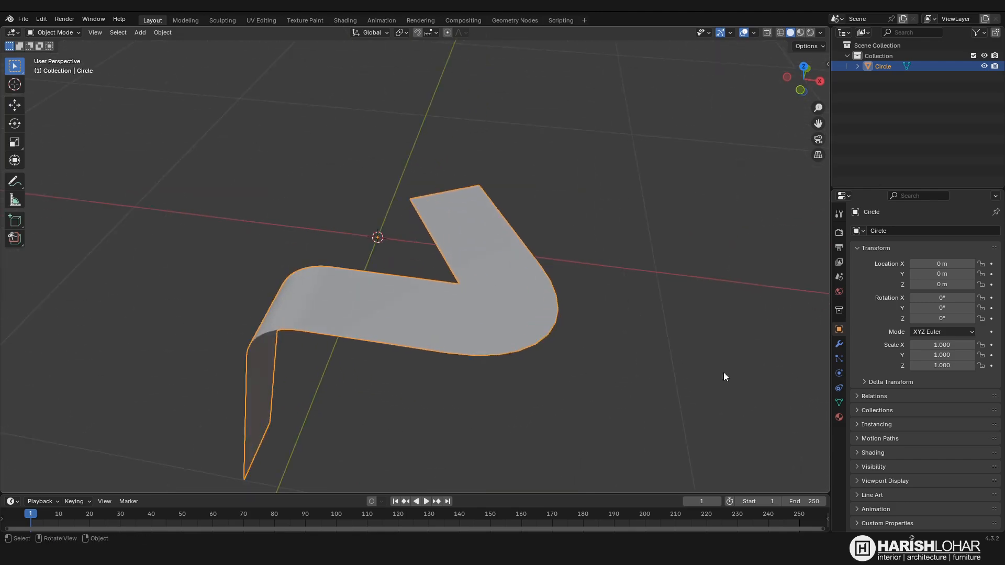
pyautogui.click(838, 344)
pyautogui.click(926, 230)
pyautogui.moveTo(924, 229)
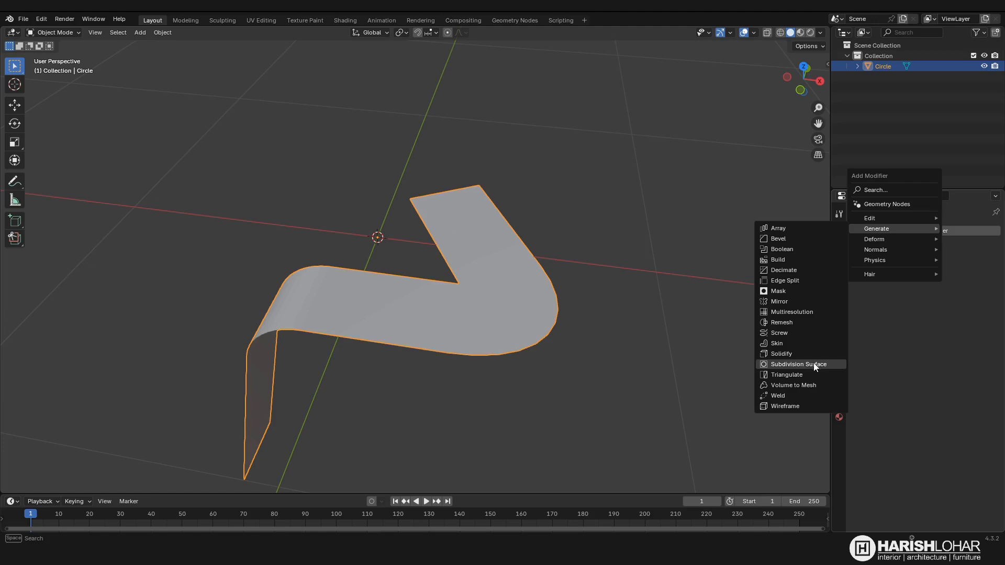
pyautogui.click(798, 354)
pyautogui.click(950, 278)
pyautogui.write('.0')
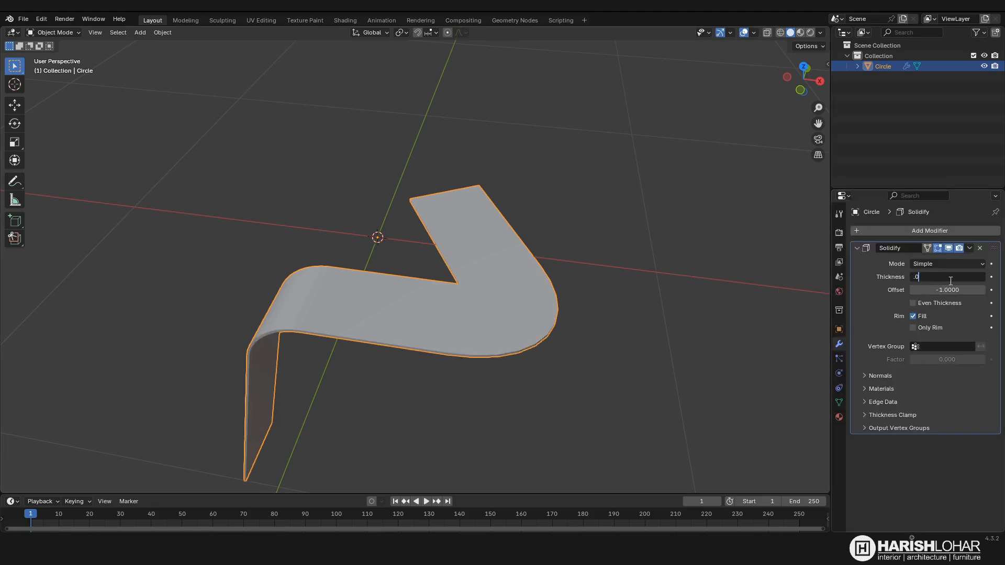
pyautogui.write('5')
pyautogui.press('Return')
pyautogui.moveTo(681, 324); pyautogui.dragTo(428, 306, button='middle')
pyautogui.keyDown('shift'); pyautogui.moveTo(432, 345); pyautogui.dragTo(412, 334, button='middle'); pyautogui.keyUp('shift')
pyautogui.scroll(2, 429, 330)
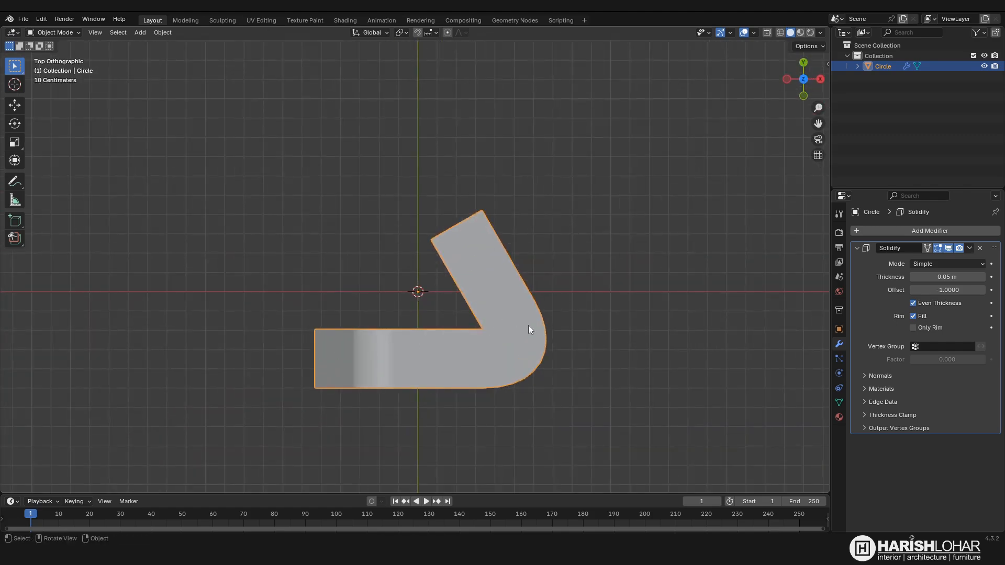
# Step: Duplicate the strip in place and rotate the copy 120° about the vertical axis
pyautogui.hotkey('shift', 'd')
pyautogui.rightClick(466, 334)
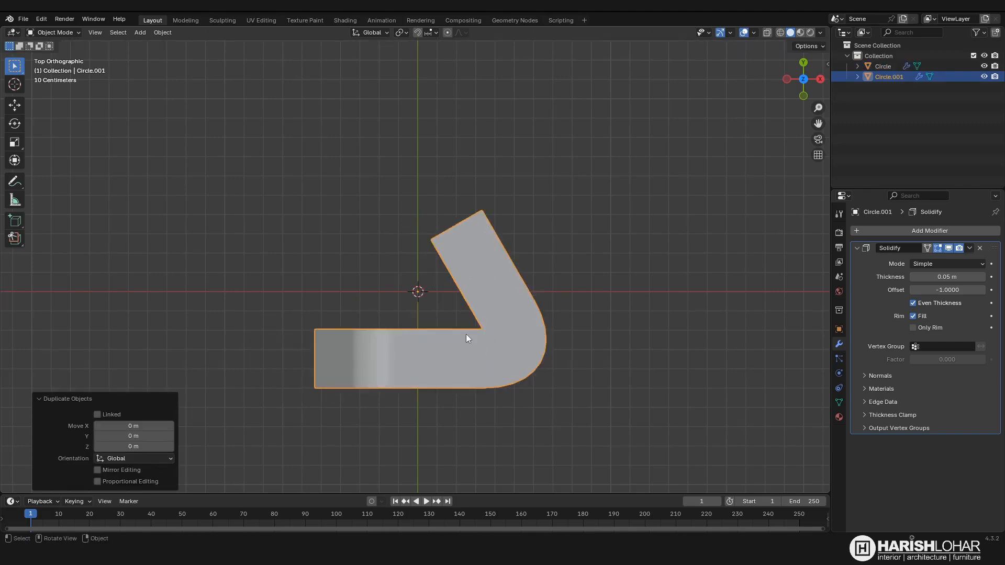
pyautogui.write('r120')
pyautogui.press('Return')
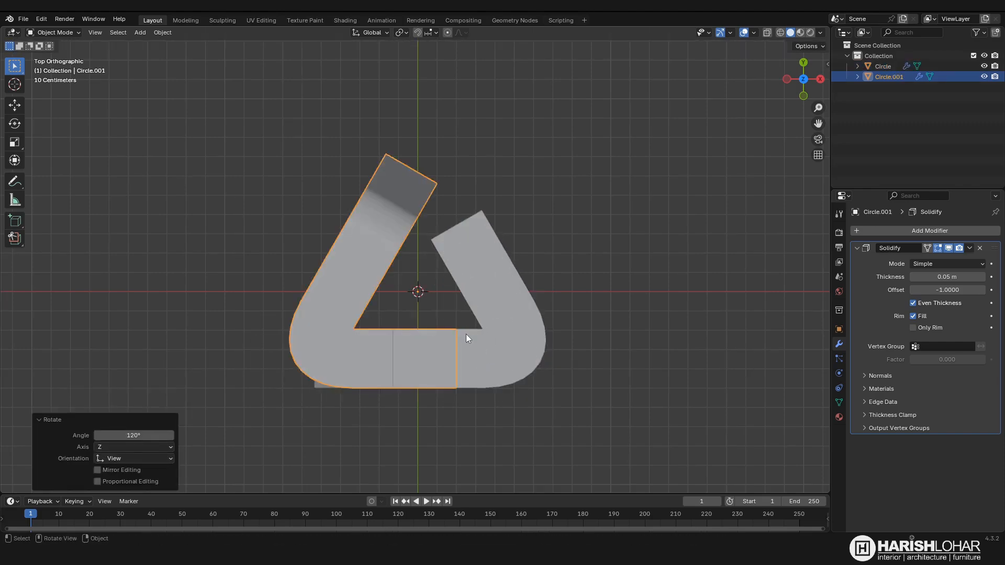
# Step: Move the rotated copy in the XY plane up and to the left, clear of the original strip's horizontal arm
pyautogui.click(15, 104)
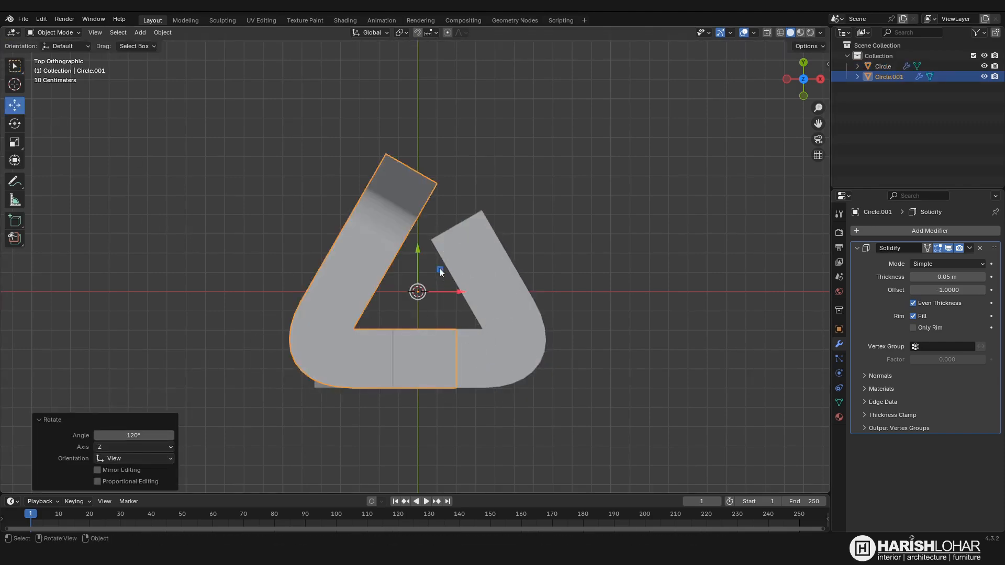
pyautogui.moveTo(441, 269); pyautogui.dragTo(420, 214)
pyautogui.moveTo(441, 320); pyautogui.dragTo(437, 296)
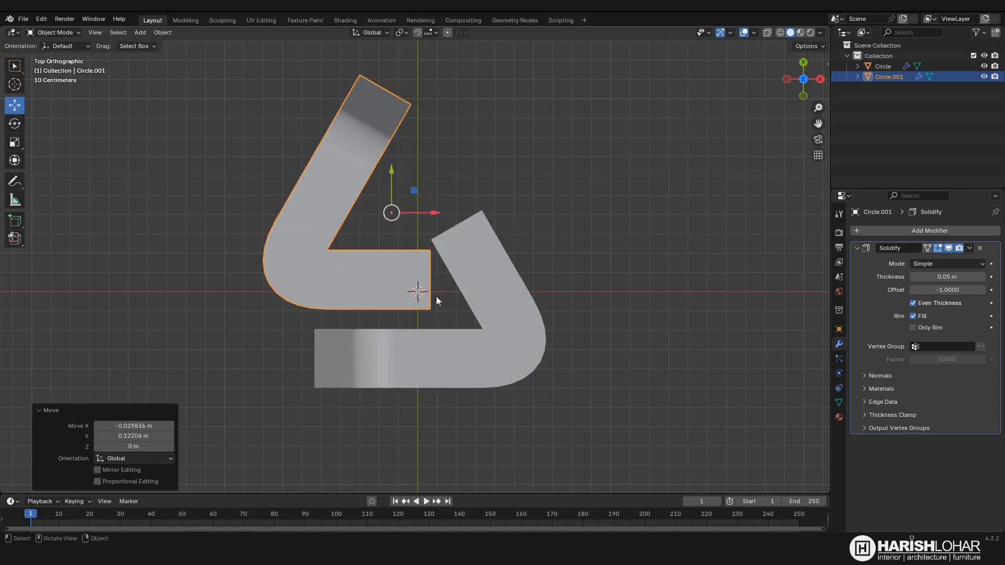
# Step: Place the 3D cursor on the lower free-end corner of the rotated copy's arm and set the copy's origin there
pyautogui.scroll(3, 422, 292)
pyautogui.press('Tab')
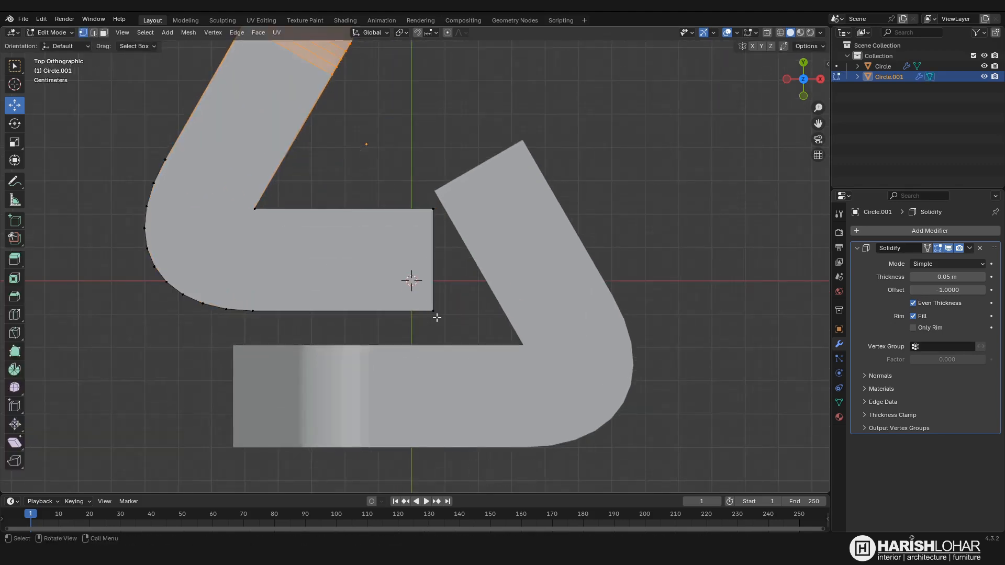
pyautogui.click(434, 311)
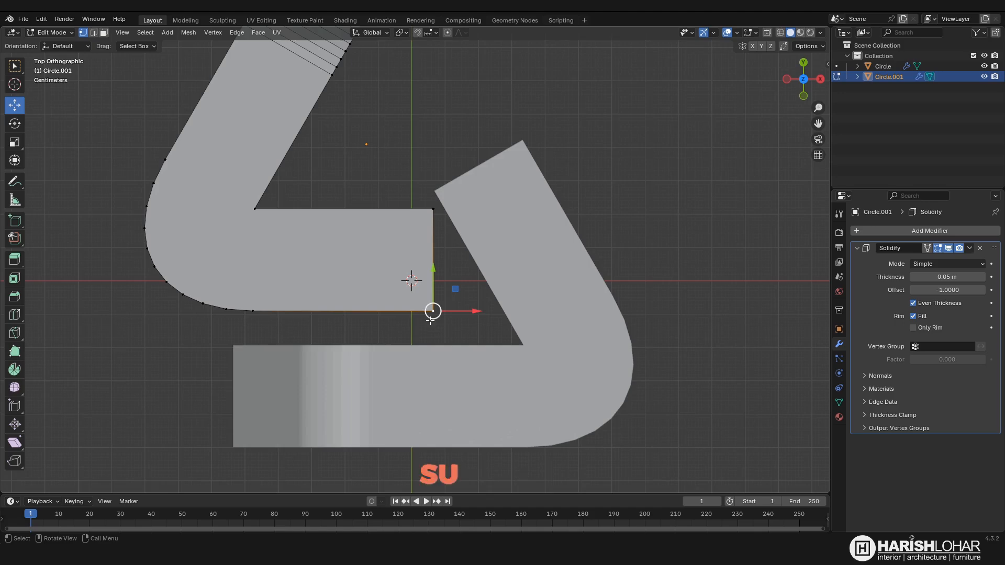
pyautogui.hotkey('shift', 's')
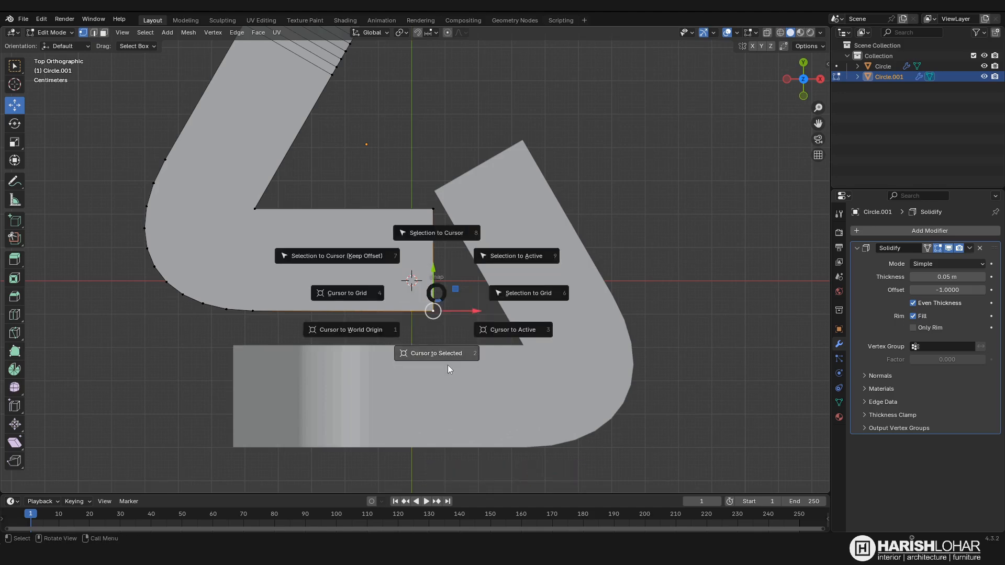
pyautogui.click(426, 354)
pyautogui.press('Tab')
pyautogui.rightClick(402, 291)
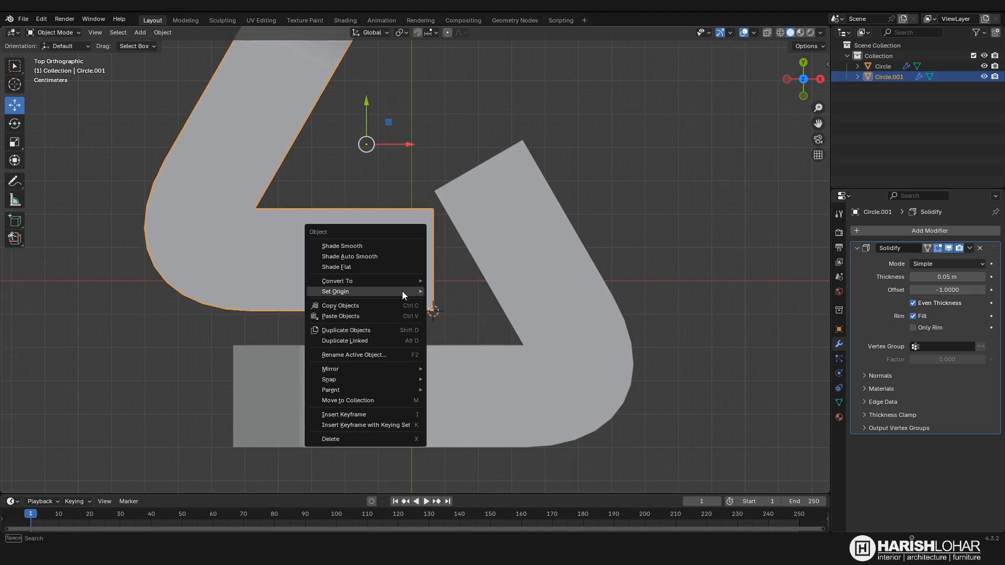
pyautogui.moveTo(402, 291)
pyautogui.click(490, 314)
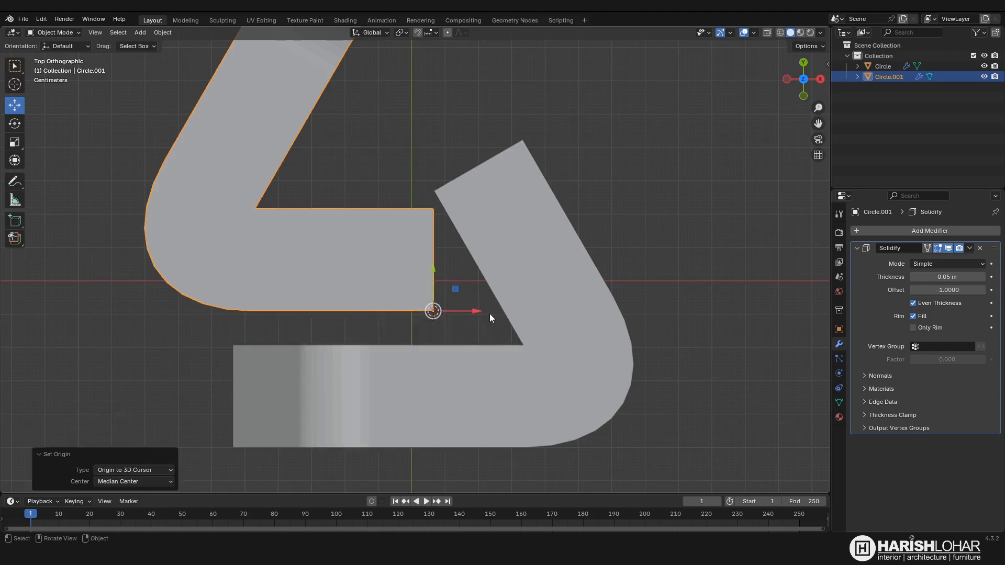
# Step: Snap the 3D cursor to the inner corner vertex of the original strip and leave mesh editing
pyautogui.click(501, 365)
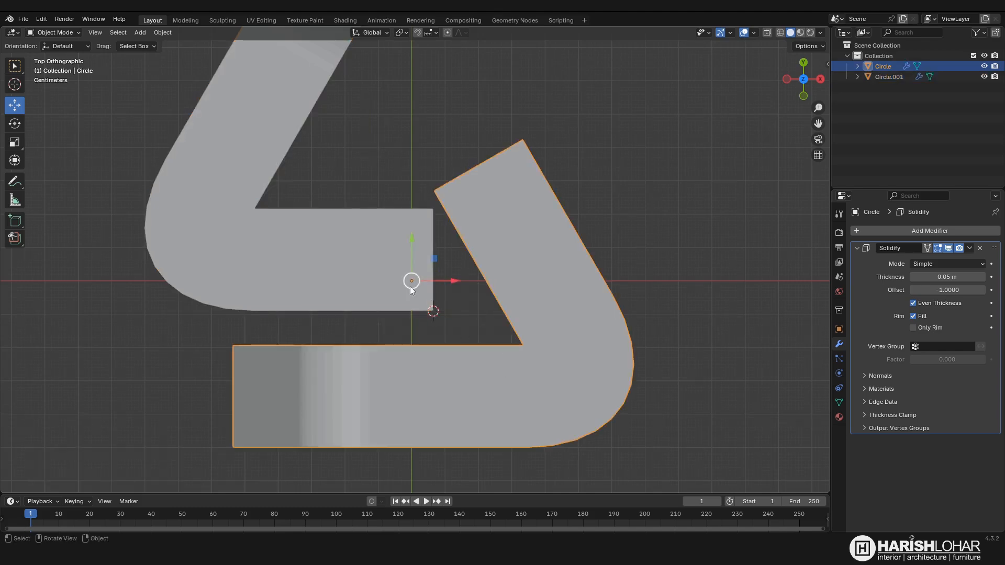
pyautogui.keyDown('shift'); pyautogui.click(409, 287); pyautogui.keyUp('shift')
pyautogui.click(486, 353)
pyautogui.press('Tab')
pyautogui.click(523, 345)
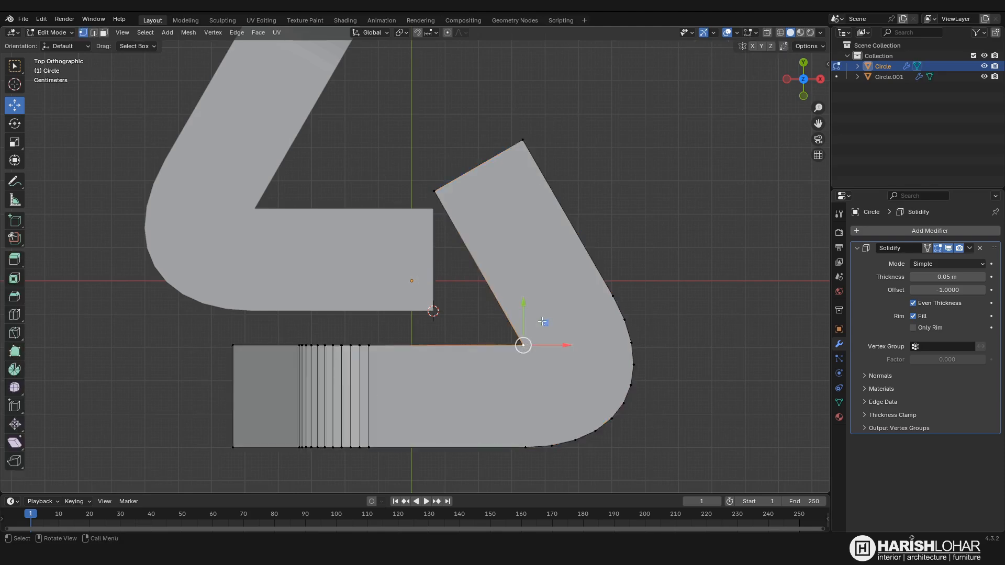
pyautogui.hotkey('shift', 's')
pyautogui.click(538, 377)
pyautogui.press('Tab')
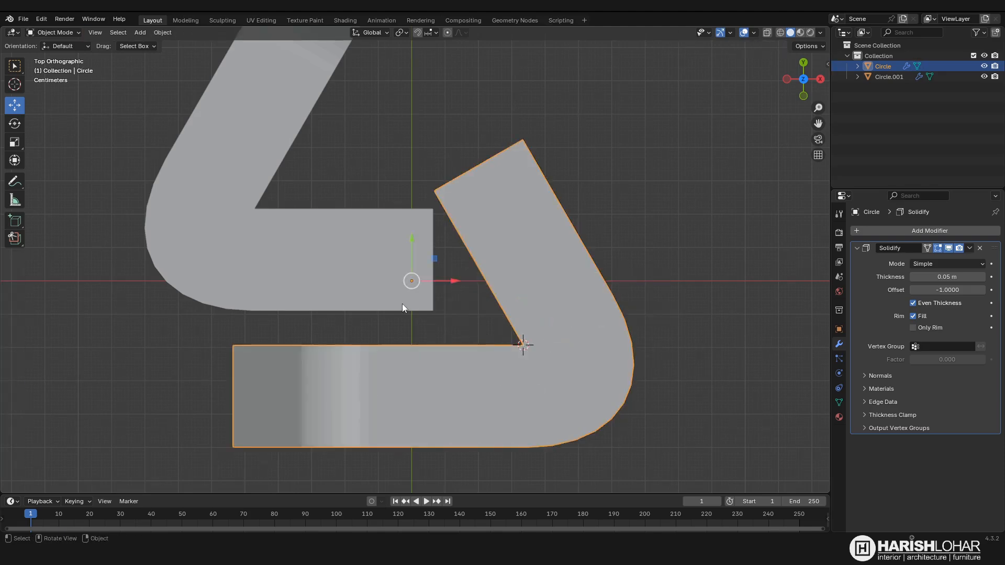
# Step: Snap the rotated copy to the 3D cursor at the original strip's inner corner
pyautogui.click(402, 303)
pyautogui.hotkey('shift', 's')
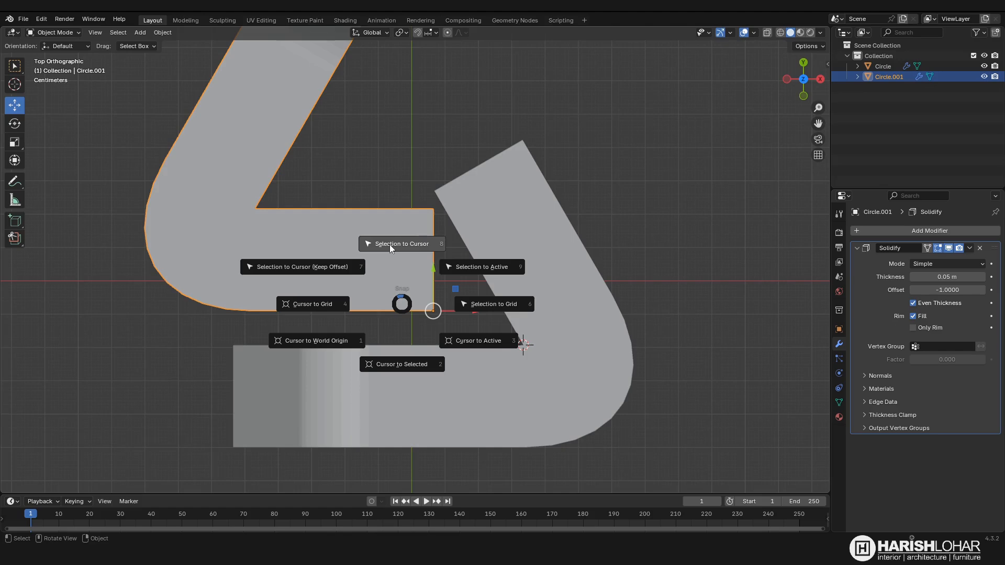
pyautogui.click(389, 244)
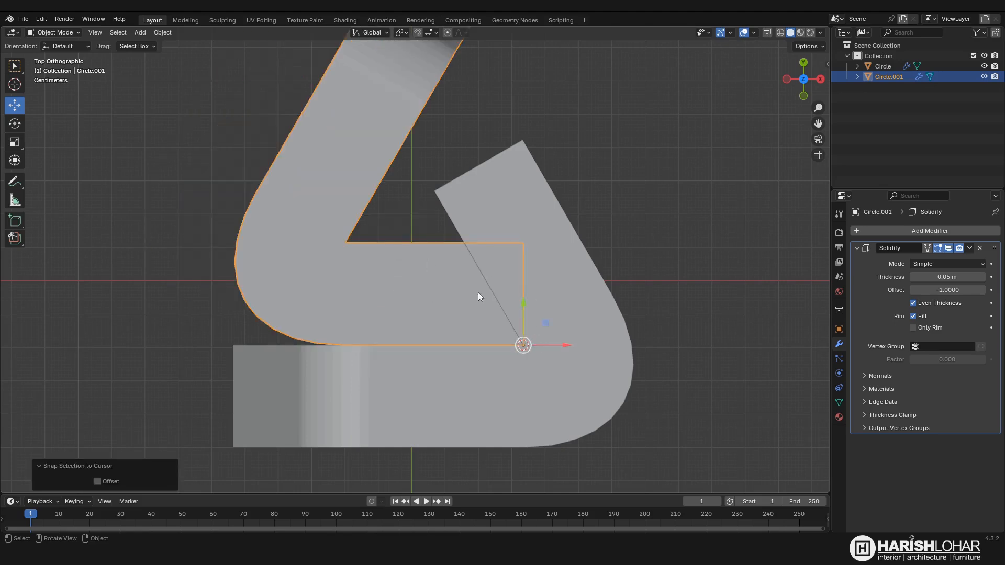
pyautogui.moveTo(508, 366); pyautogui.dragTo(513, 323, button='middle')
pyautogui.press('KP_7')
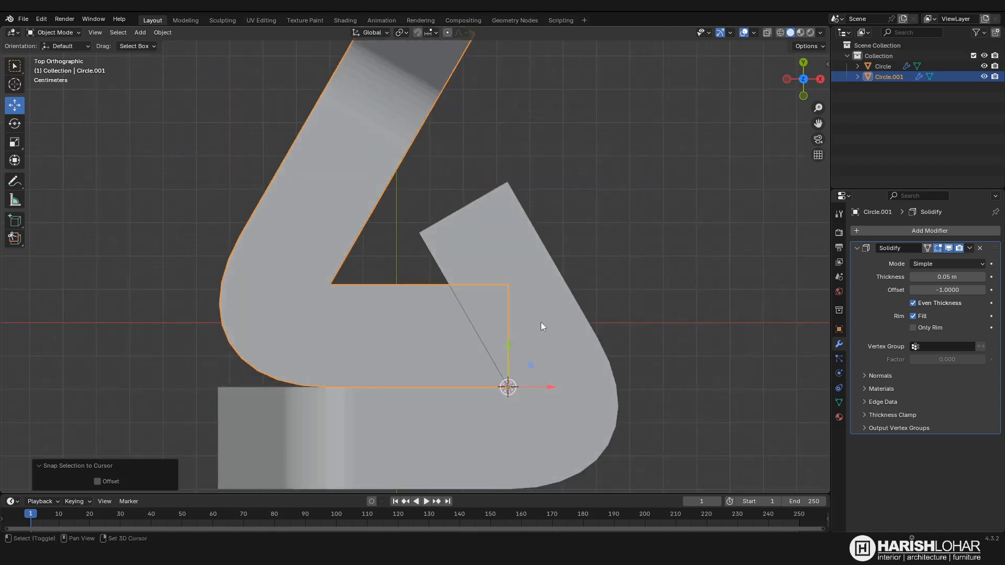
# Step: Duplicate the rotated copy, rotate the duplicate 120° about Z, and move it up and left near the first copy's inner corner
pyautogui.hotkey('shift', 'd')
pyautogui.press('Escape')
pyautogui.write('r120')
pyautogui.press('Return')
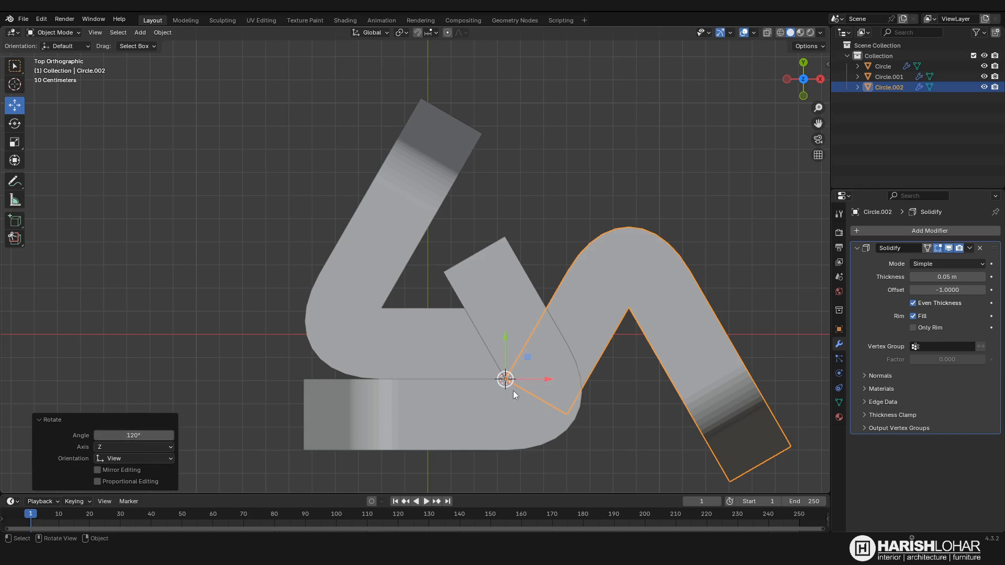
pyautogui.moveTo(529, 364); pyautogui.dragTo(420, 291)
# Step: Snap the 3D cursor to the inner corner vertex of the first copy and return to object mode
pyautogui.click(388, 325)
pyautogui.press('Tab')
pyautogui.click(382, 309)
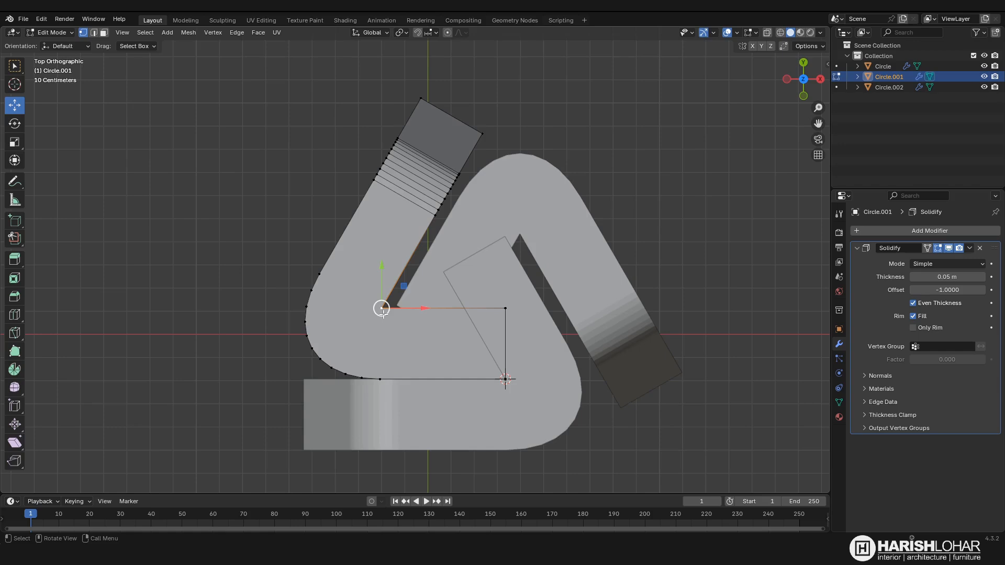
pyautogui.hotkey('shift', 's')
pyautogui.click(392, 377)
pyautogui.press('Tab')
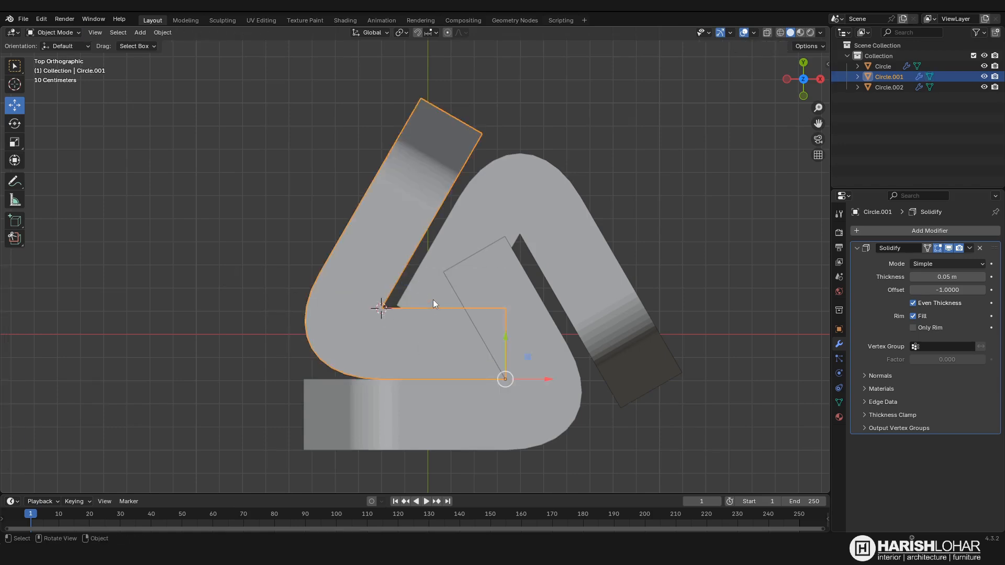
# Step: Snap the second copy to the 3D cursor at the first copy's inner corner
pyautogui.click(432, 299)
pyautogui.hotkey('shift', 's')
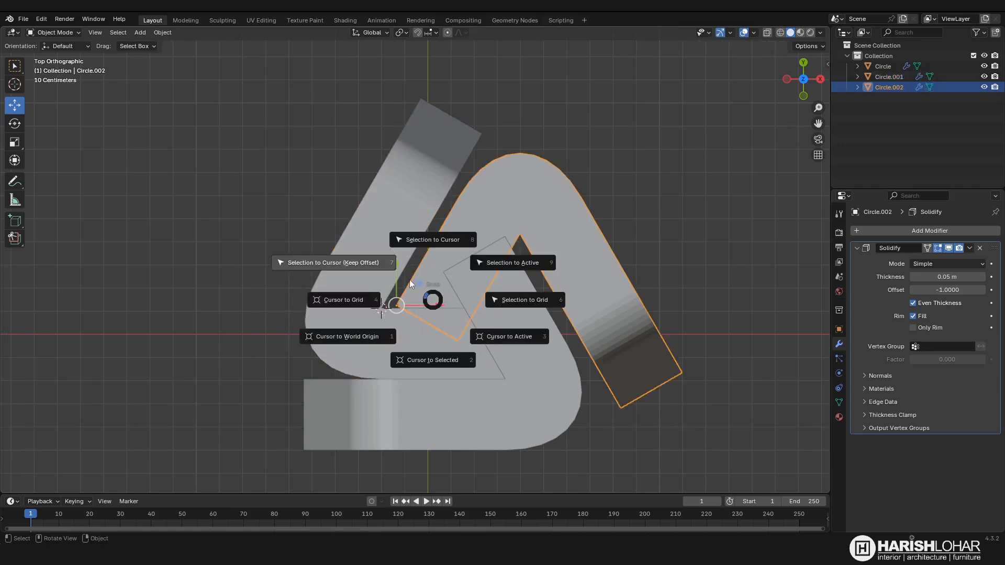
pyautogui.click(413, 244)
pyautogui.moveTo(425, 260); pyautogui.dragTo(464, 317, button='middle')
pyautogui.press('KP_7')
pyautogui.scroll(2, 464, 318)
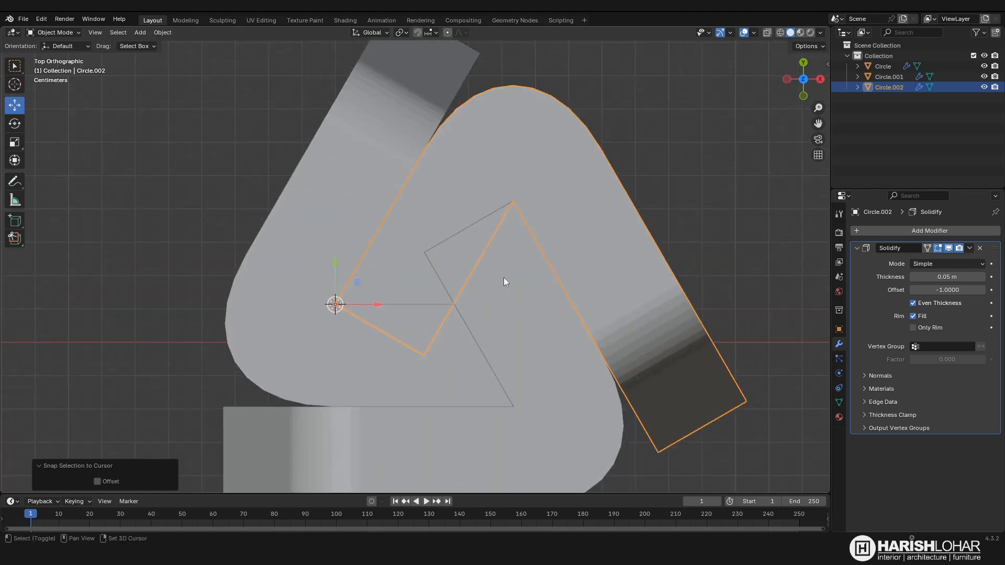
# Step: Select all three strips and closely examine the centre where their inner edges meet
pyautogui.keyDown('shift'); pyautogui.click(504, 278); pyautogui.keyUp('shift')
pyautogui.keyDown('shift'); pyautogui.click(476, 366); pyautogui.keyUp('shift')
pyautogui.scroll(-2, 473, 397)
pyautogui.scroll(4, 473, 430)
pyautogui.scroll(-1, 463, 329)
pyautogui.scroll(8, 411, 303)
pyautogui.scroll(-7, 431, 325)
pyautogui.scroll(8, 433, 320)
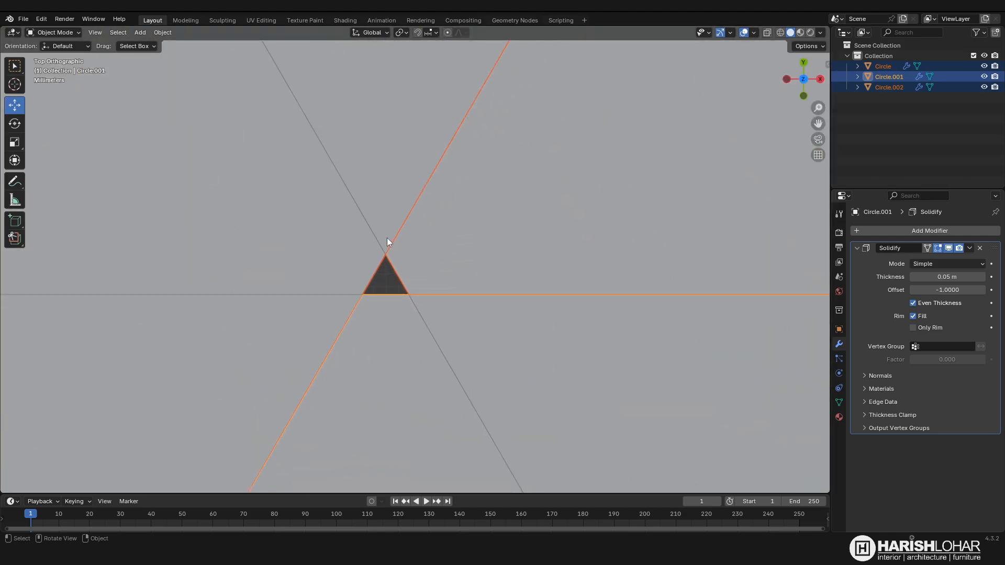
pyautogui.scroll(-9, 450, 282)
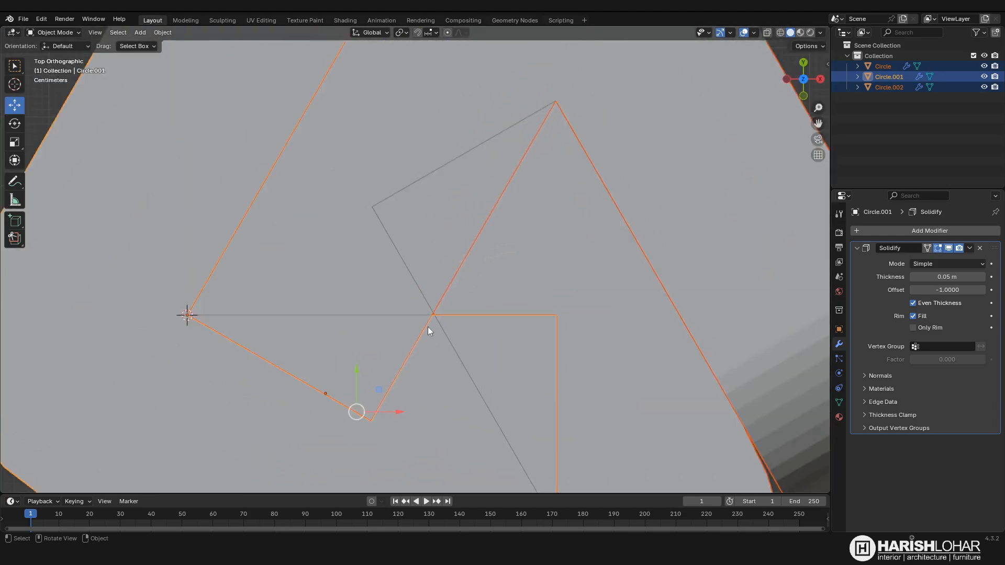
pyautogui.scroll(2, 440, 325)
# Step: Select the free inner end corner of each of the three strips and snap the 3D cursor to their midpoint
pyautogui.press('Tab')
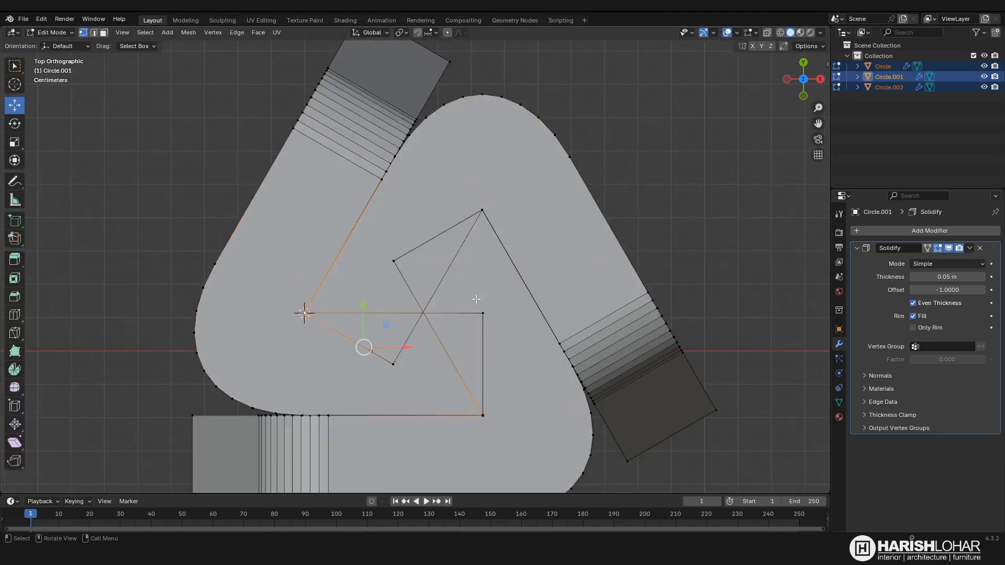
pyautogui.keyDown('shift'); pyautogui.click(483, 319); pyautogui.keyUp('shift')
pyautogui.keyDown('shift'); pyautogui.click(396, 263); pyautogui.keyUp('shift')
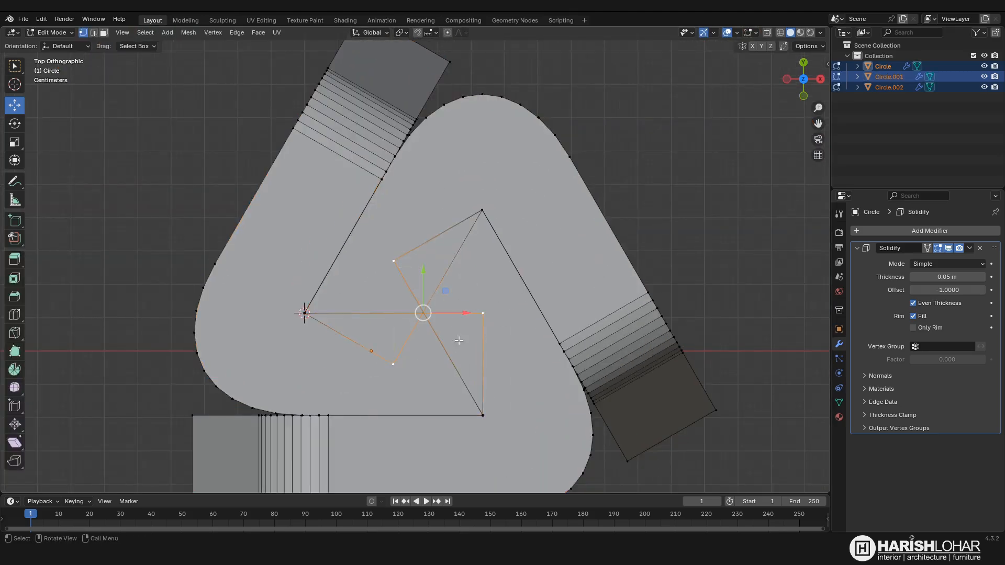
pyautogui.scroll(2, 445, 314)
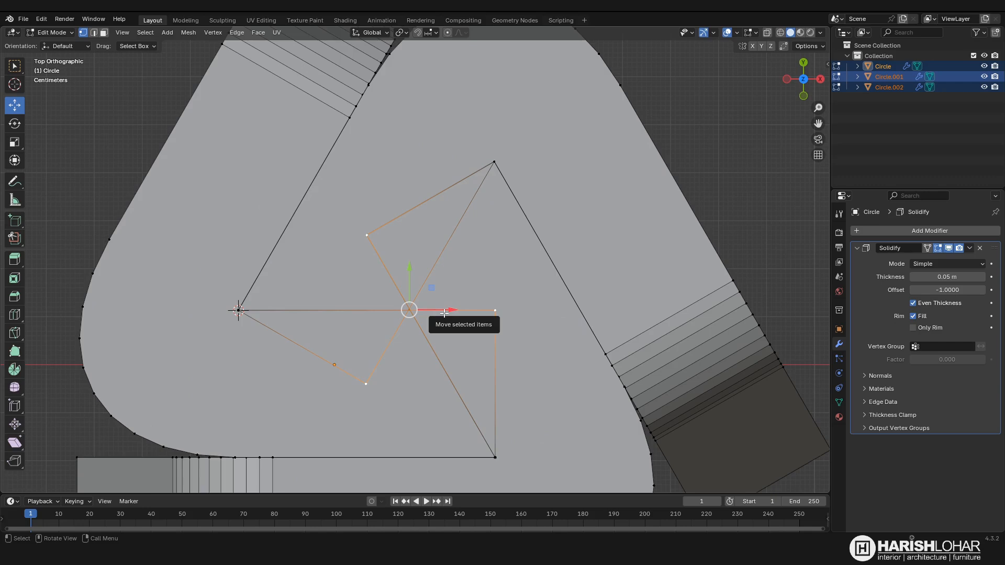
pyautogui.hotkey('shift', 's')
pyautogui.click(454, 376)
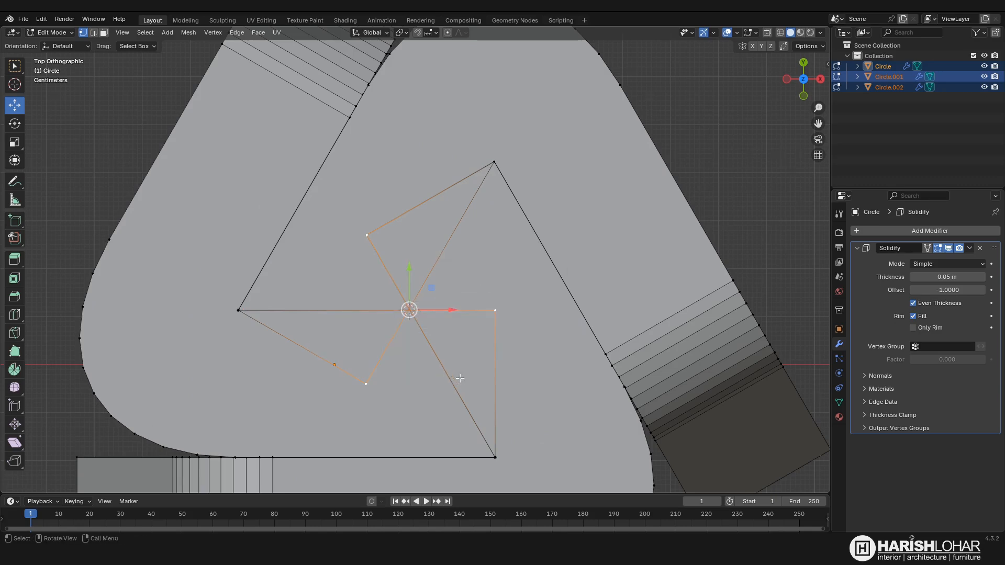
pyautogui.press('Tab')
# Step: Set the original strip's origin to the 3D cursor at the centre of the three strips
pyautogui.scroll(-6, 471, 376)
pyautogui.click(536, 436)
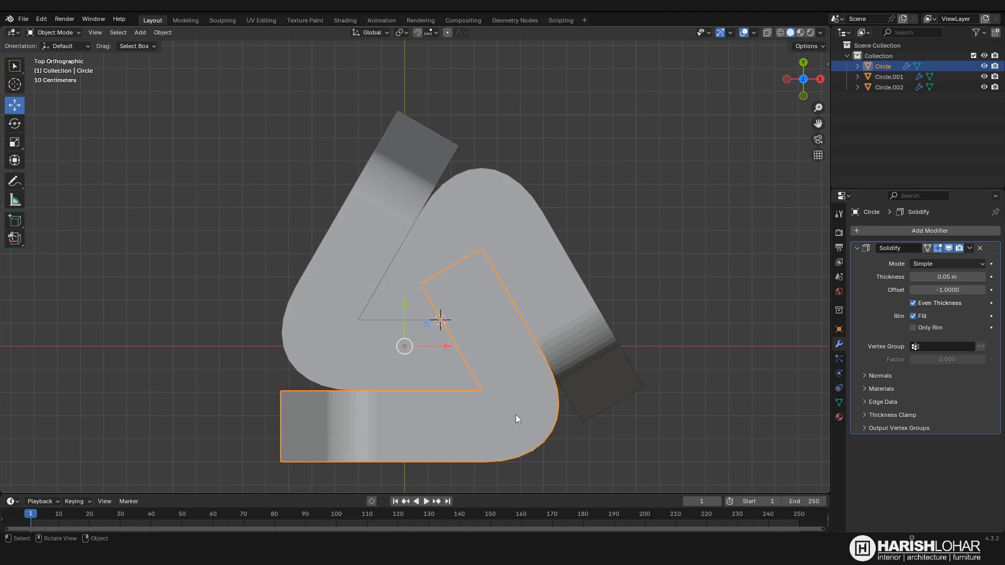
pyautogui.rightClick(487, 386)
pyautogui.moveTo(487, 387)
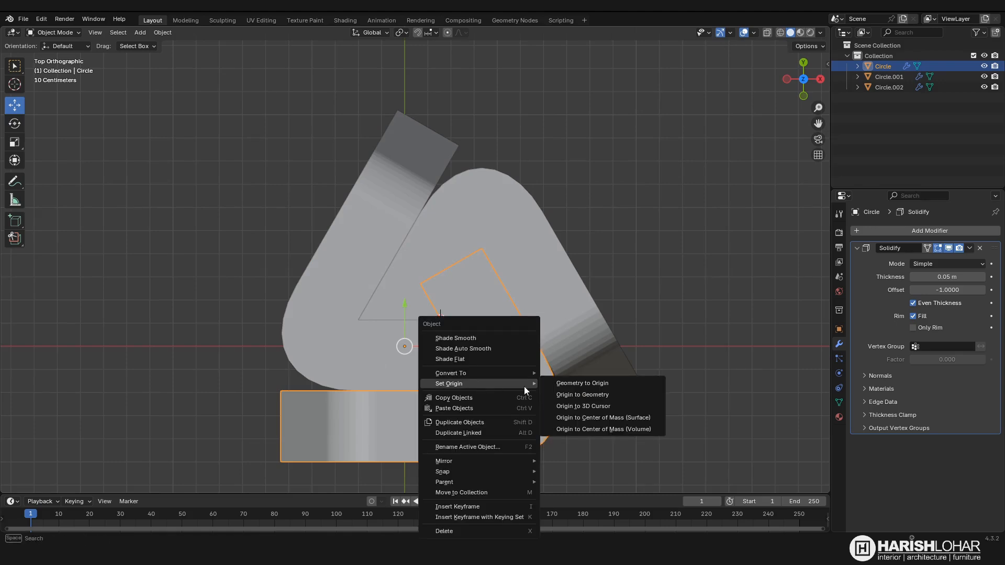
pyautogui.click(585, 405)
pyautogui.scroll(2, 441, 320)
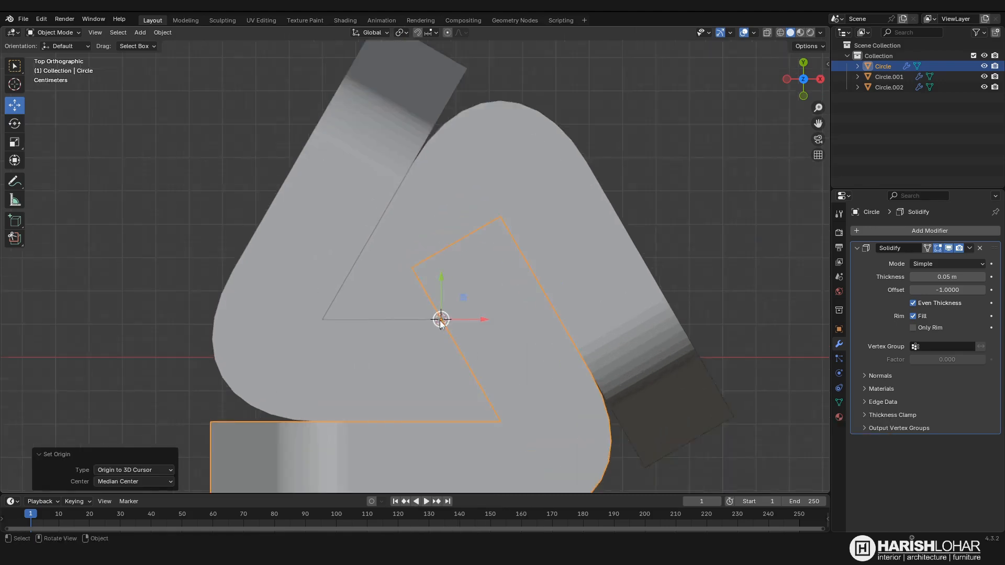
pyautogui.scroll(10, 440, 320)
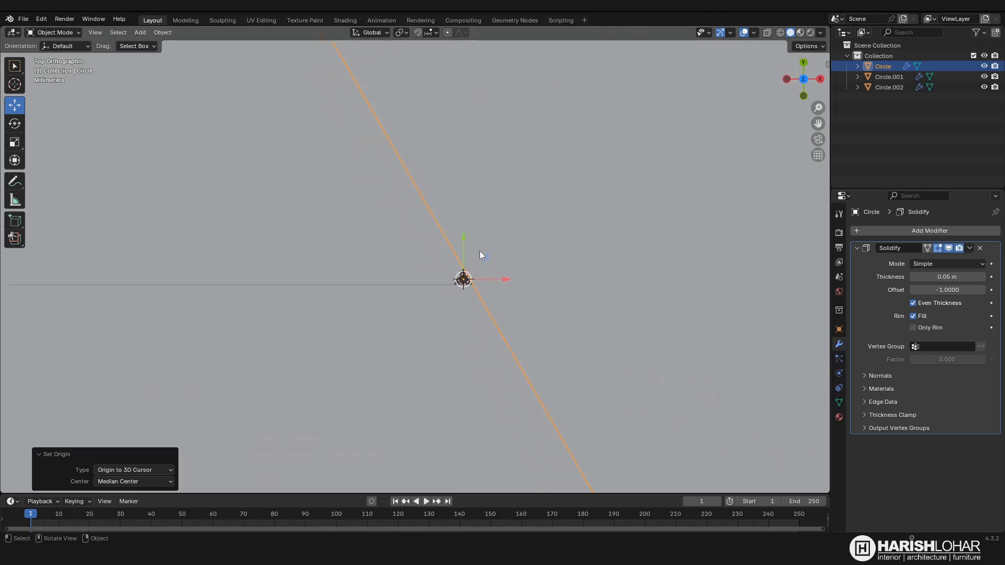
pyautogui.scroll(-10, 472, 307)
# Step: Delete the second rotated copy, leaving only the original strip and the first copy
pyautogui.click(458, 328)
pyautogui.click(498, 209)
pyautogui.press('Delete')
# Step: Increase the first copy's Solidify thickness to 0.32 m and raise it about 0.122 m along Z through the original strip
pyautogui.click(450, 304)
pyautogui.moveTo(484, 336); pyautogui.dragTo(502, 301, button='middle')
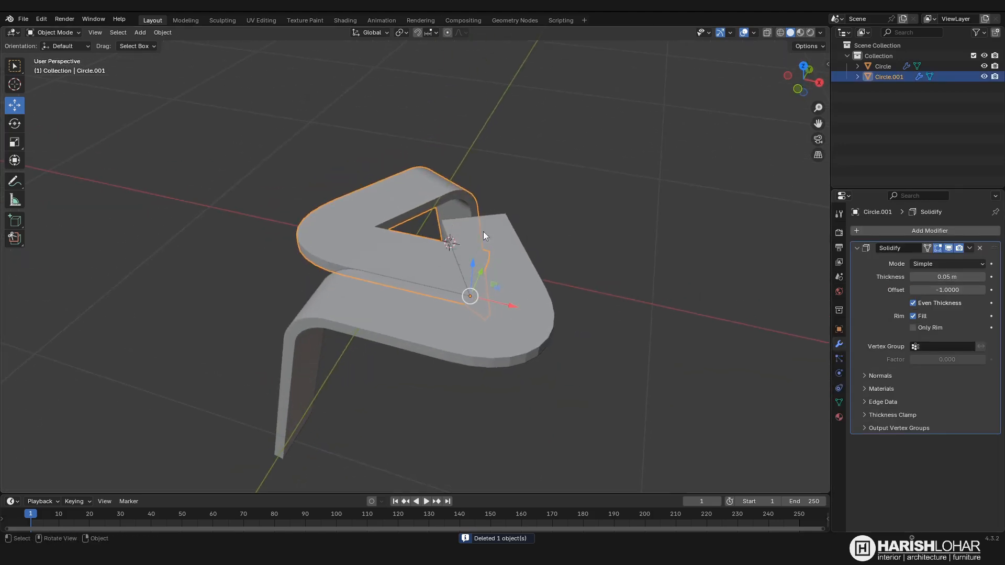
pyautogui.moveTo(519, 231); pyautogui.dragTo(526, 223, button='middle')
pyautogui.moveTo(940, 277); pyautogui.dragTo(961, 276)
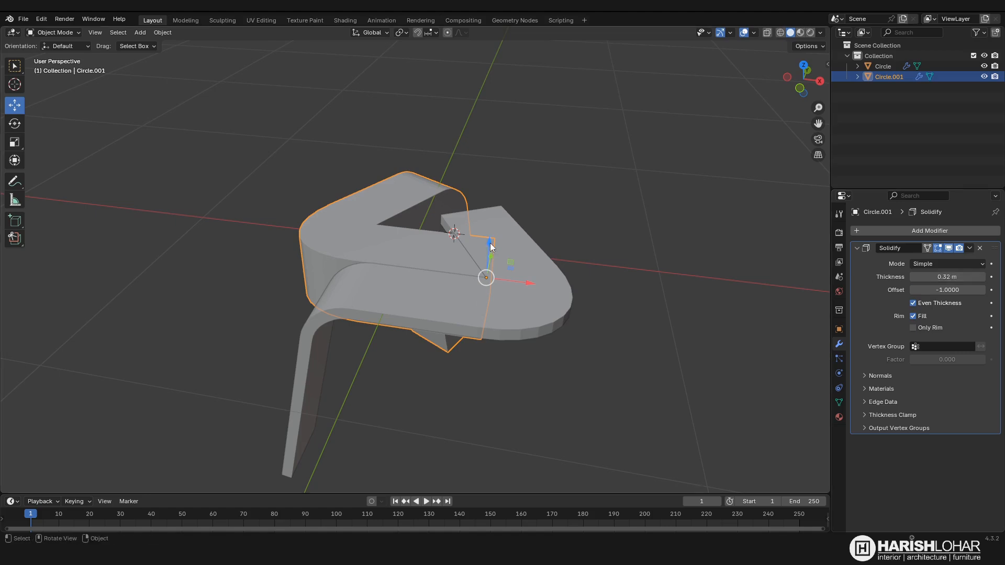
pyautogui.moveTo(491, 246); pyautogui.dragTo(485, 225, button='middle')
pyautogui.moveTo(486, 225); pyautogui.dragTo(484, 210)
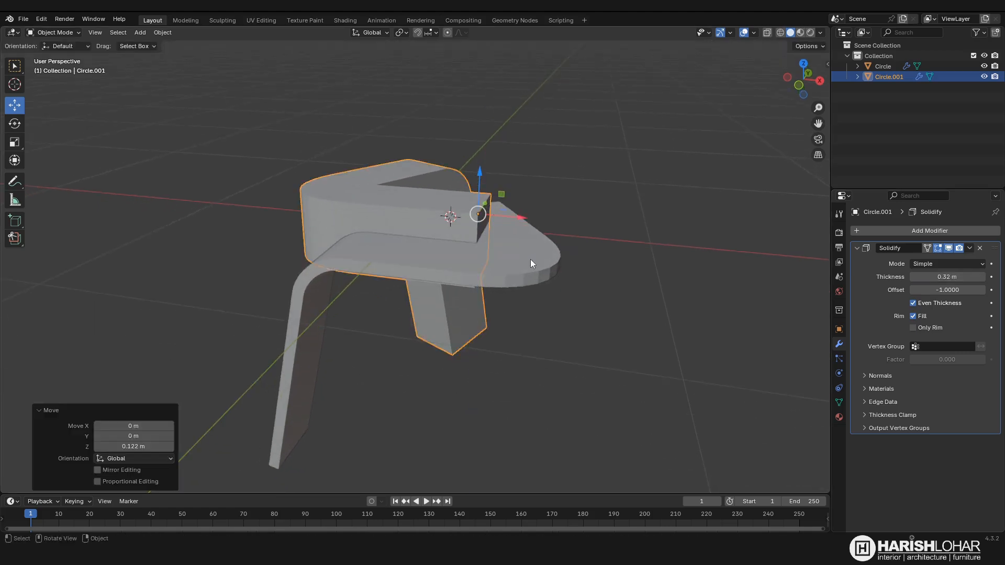
# Step: Add a Boolean modifier set to Difference on the original strip, using the thickened copy as the cutting object
pyautogui.click(530, 259)
pyautogui.click(897, 234)
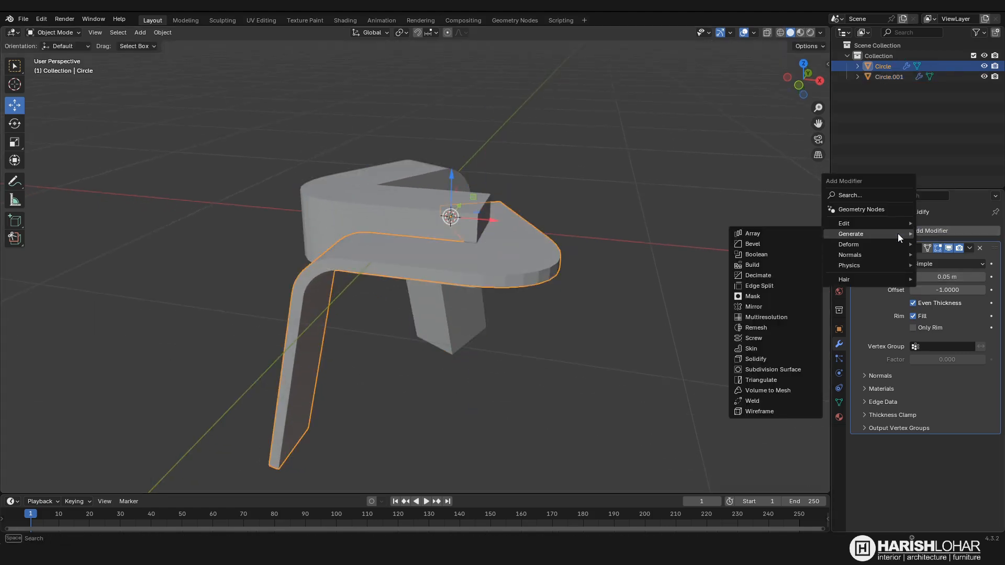
pyautogui.click(763, 255)
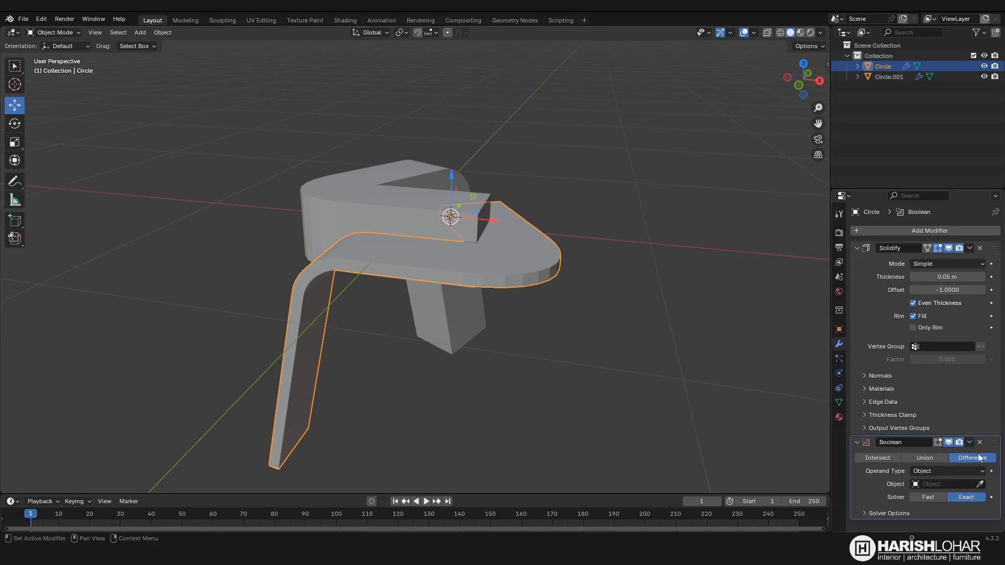
pyautogui.click(980, 484)
pyautogui.click(366, 182)
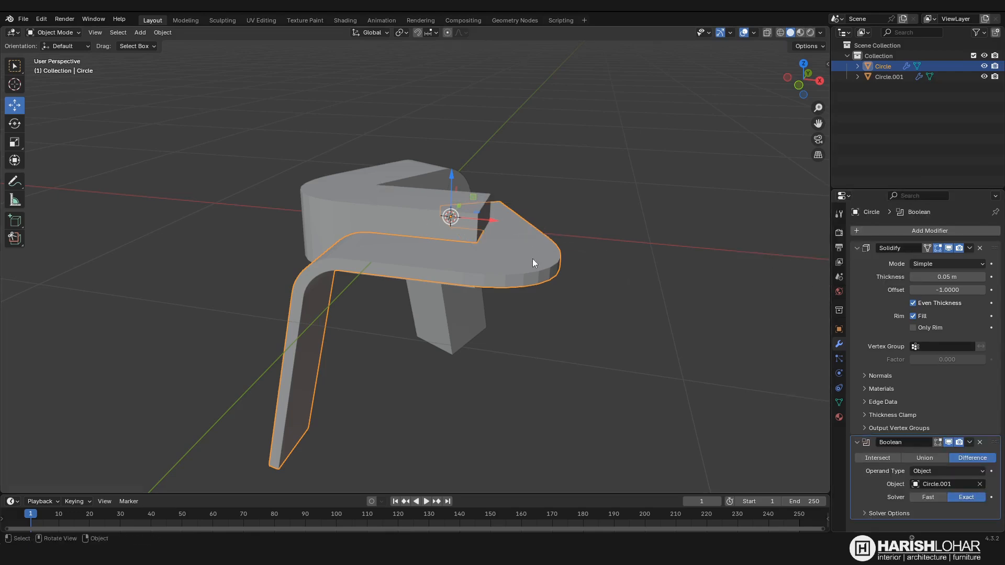
# Step: Apply the Boolean modifier on the original strip and delete the thickened cutting copy
pyautogui.click(970, 442)
pyautogui.click(946, 453)
pyautogui.click(425, 208)
pyautogui.press('Delete')
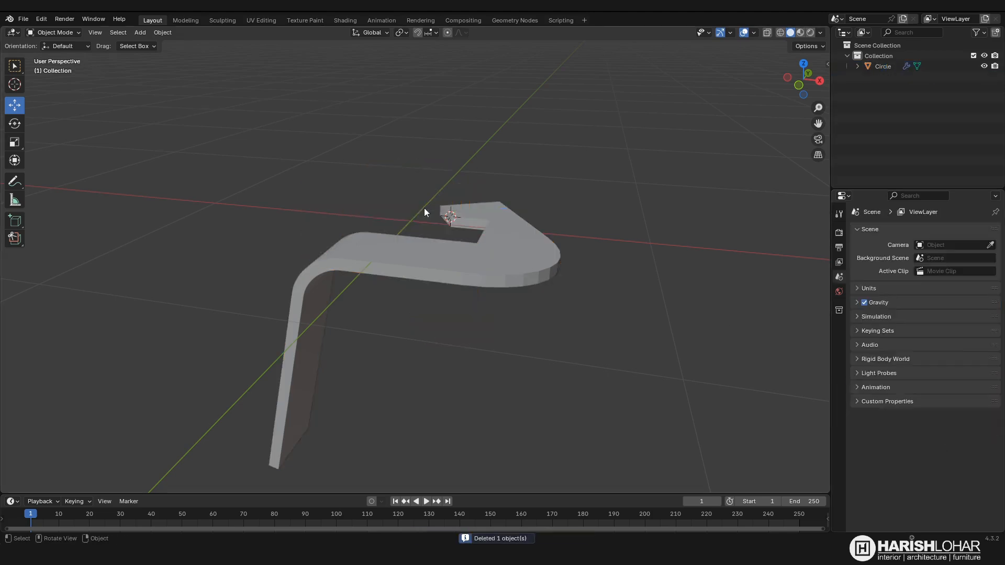
# Step: Duplicate the notched strip in place and rotate the copy 120° about its central origin in top view
pyautogui.click(455, 250)
pyautogui.press('KP_7')
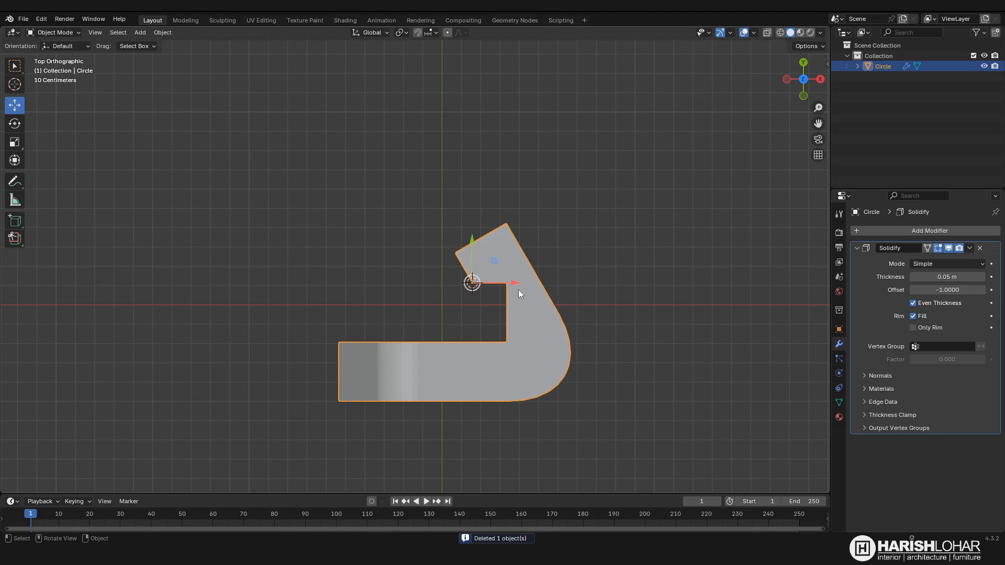
pyautogui.hotkey('shift', 'd')
pyautogui.rightClick(526, 304)
pyautogui.write('r')
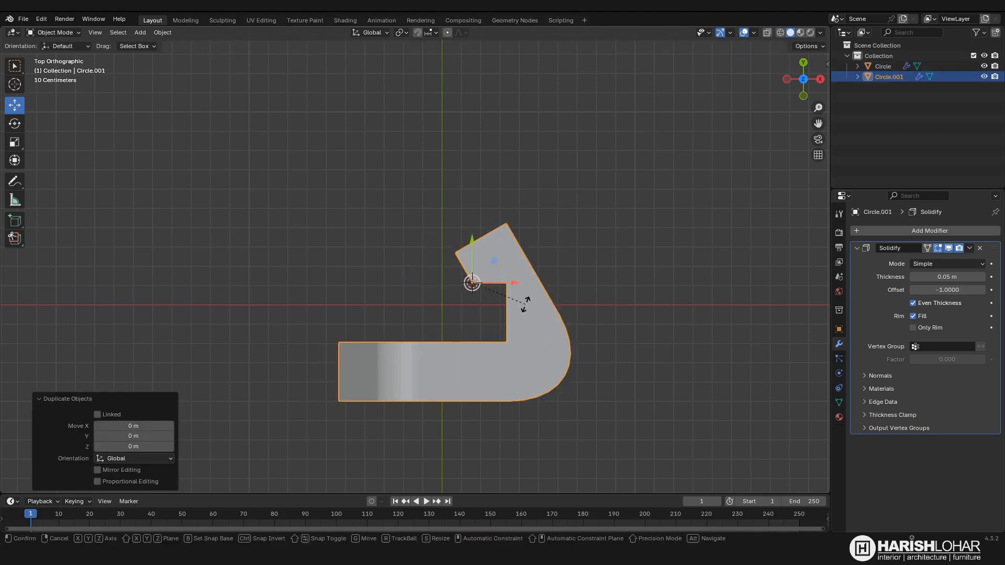
pyautogui.write('120')
pyautogui.press('Return')
# Step: Duplicate the rotated notched copy in place and rotate the new one another 120° to complete the triangle
pyautogui.hotkey('shift', 'd')
pyautogui.rightClick(545, 329)
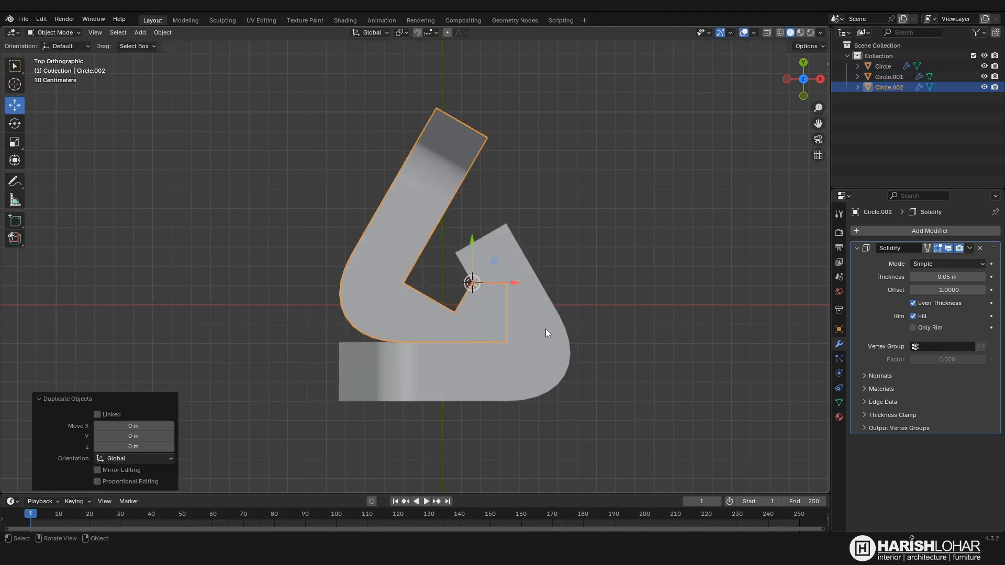
pyautogui.write('r120')
pyautogui.press('Return')
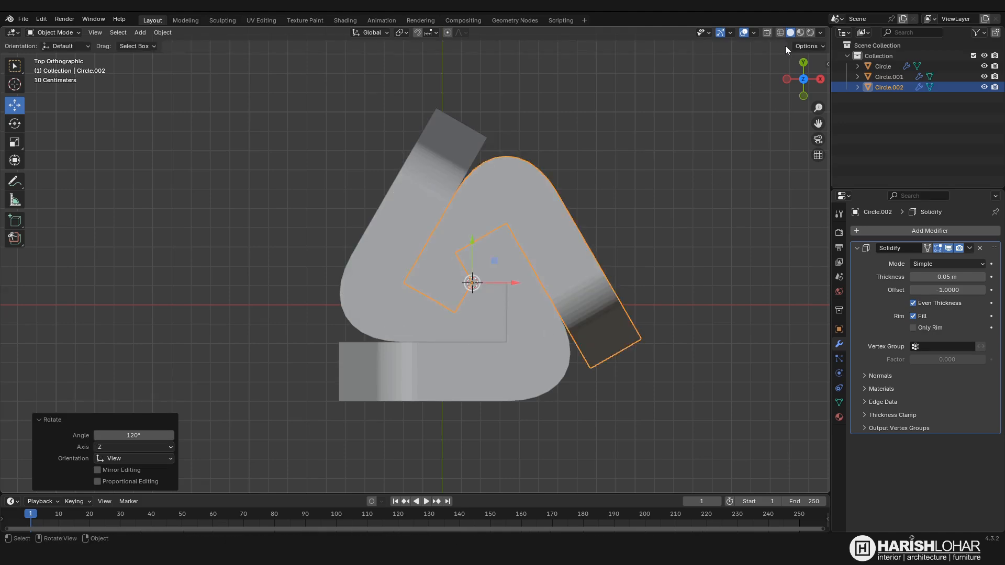
# Step: Set the viewport shading to random object colours so that each strip is displayed in a different colour
pyautogui.click(820, 32)
pyautogui.click(813, 202)
pyautogui.moveTo(628, 282); pyautogui.dragTo(539, 279, button='middle')
# Step: Apply Shade Auto Smooth to all three strips and clear the selection
pyautogui.press('a')
pyautogui.rightClick(538, 275)
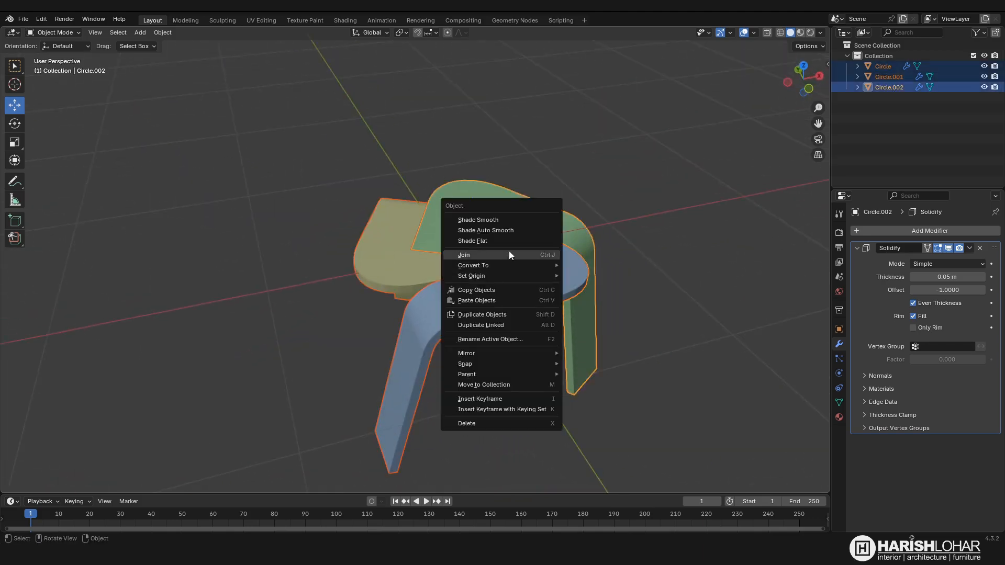
pyautogui.click(489, 230)
pyautogui.click(596, 307)
pyautogui.moveTo(596, 307); pyautogui.dragTo(578, 284, button='middle')
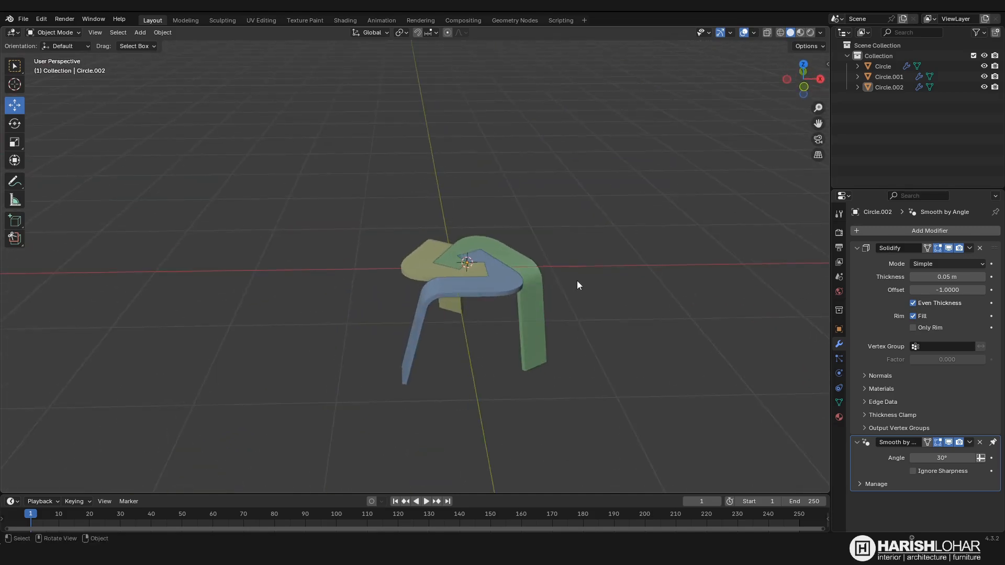